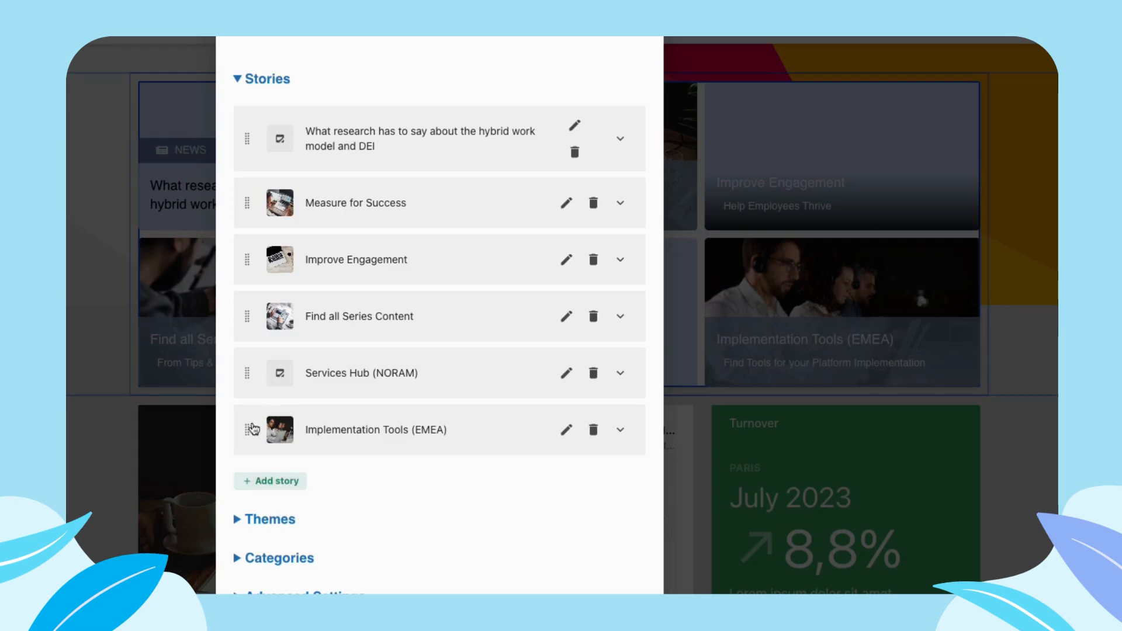
- View the details of the Implementation Tools (EMEA) story in the stories list
left_click_drag(249, 408, 243, 437)
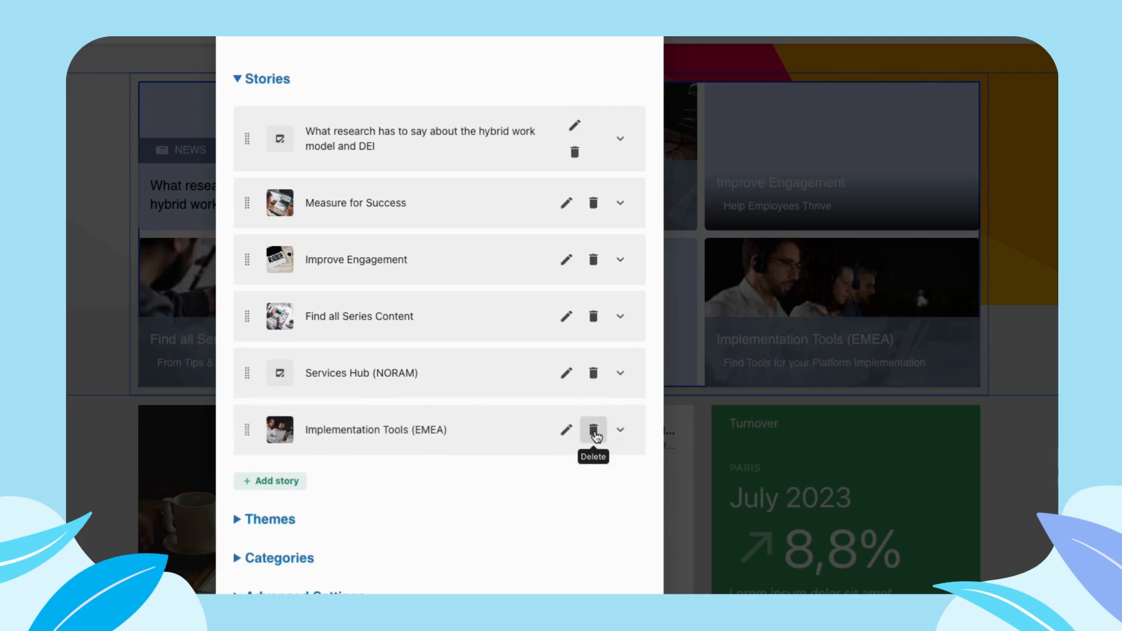
left_click(620, 433)
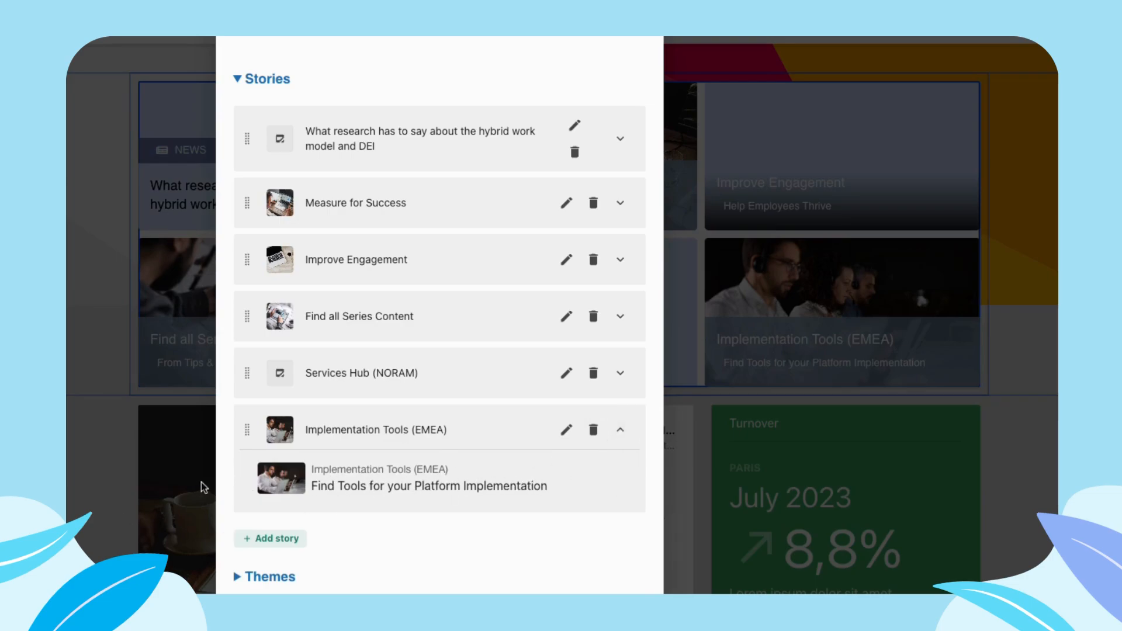
left_click(621, 431)
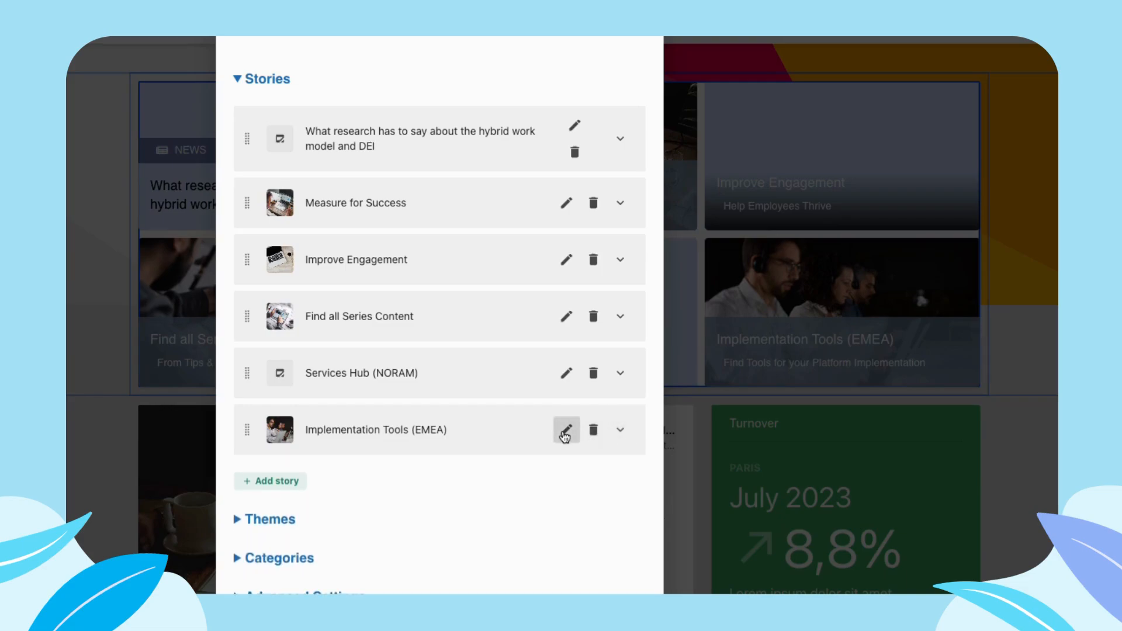
- Open the Implementation Tools (EMEA) story for editing and examine its style and color options
left_click(566, 429)
scroll(519, 398, "down", 3)
scroll(519, 398, "down", 4)
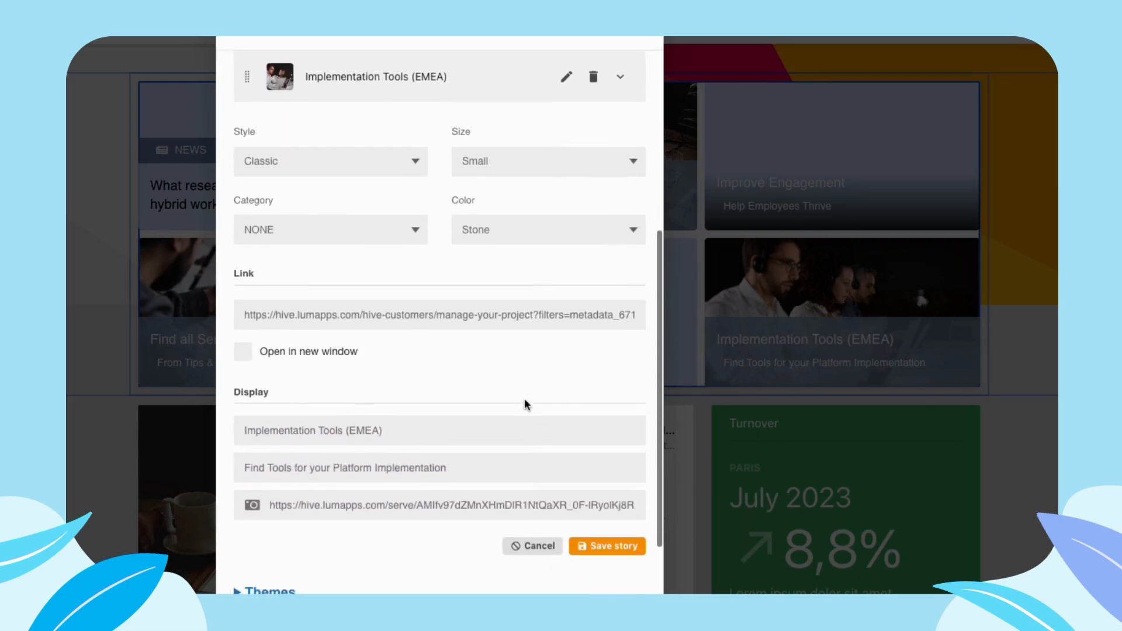
left_click(296, 126)
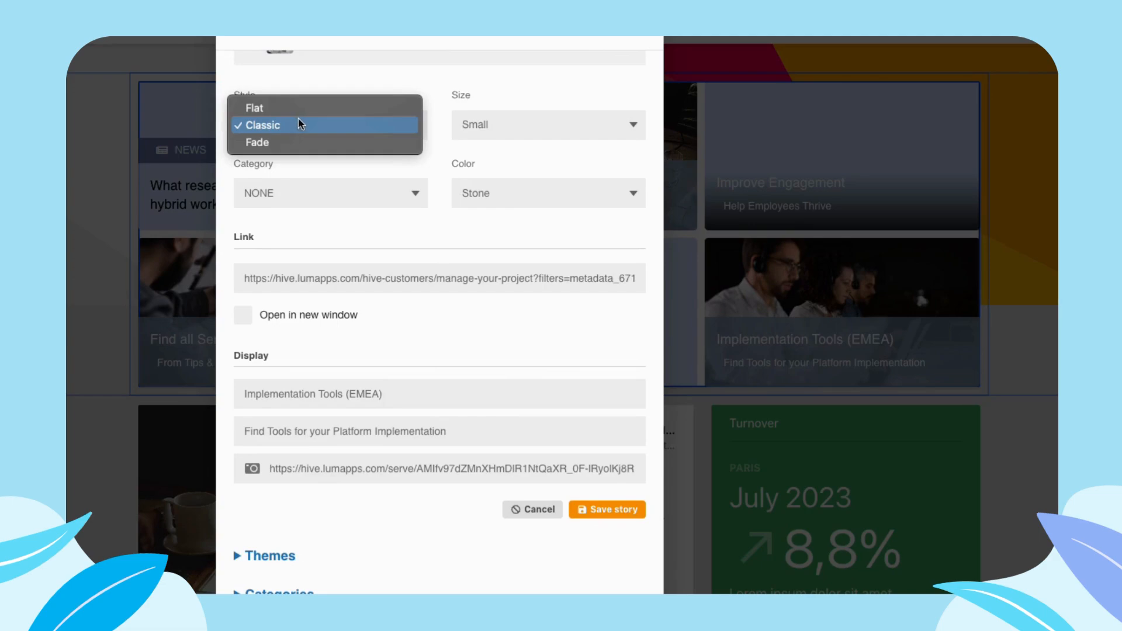
left_click(622, 124)
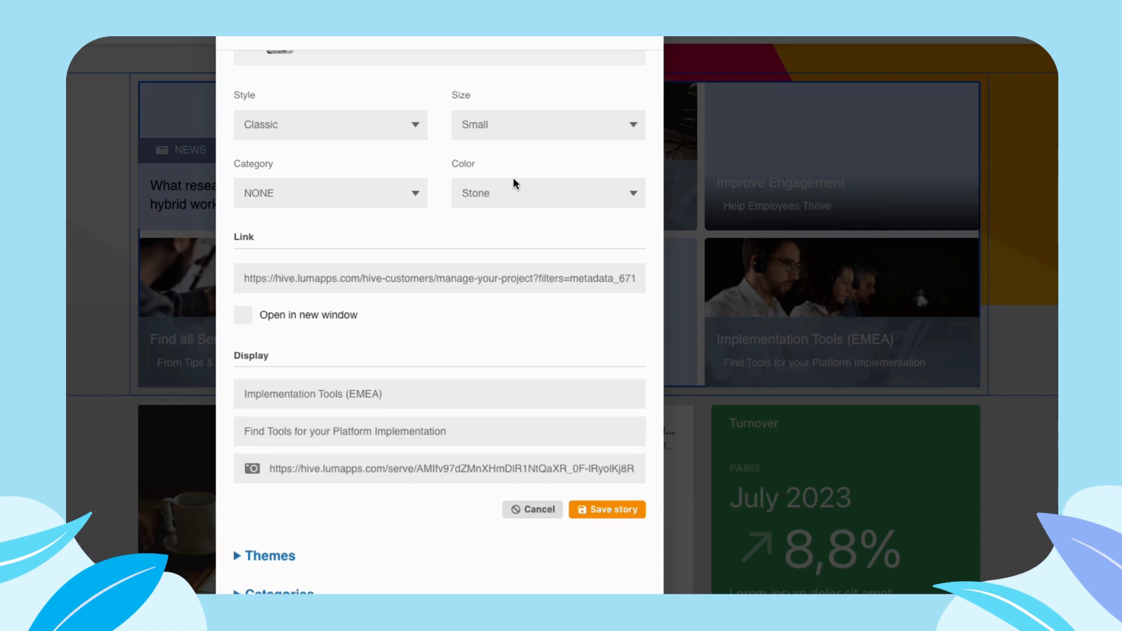
left_click(475, 197)
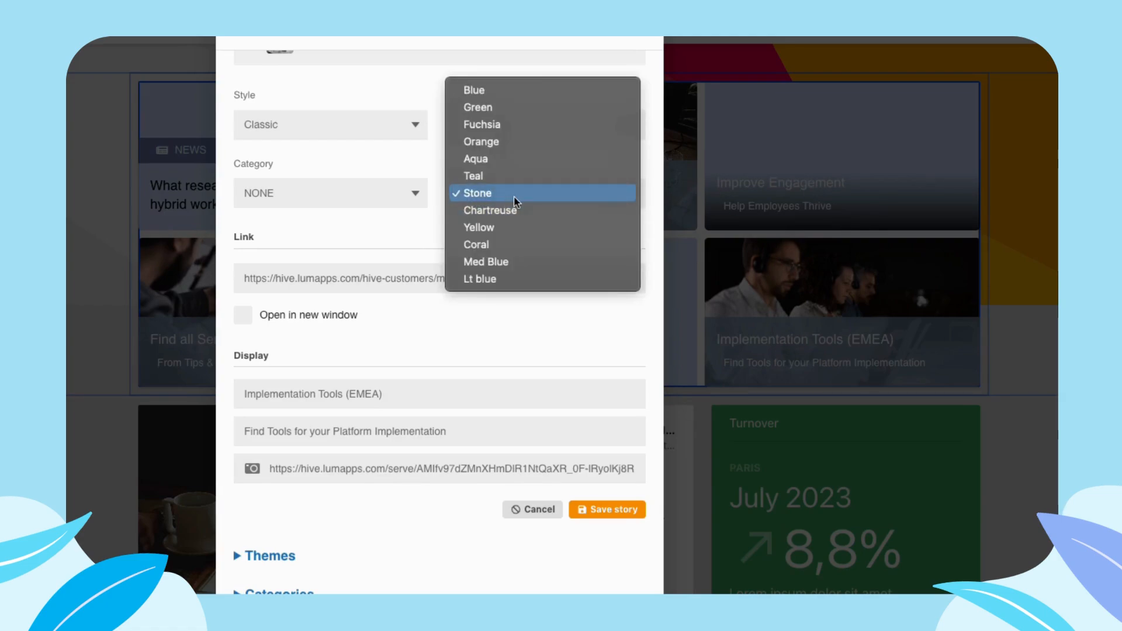
left_click(468, 193)
left_click(497, 197)
left_click(497, 194)
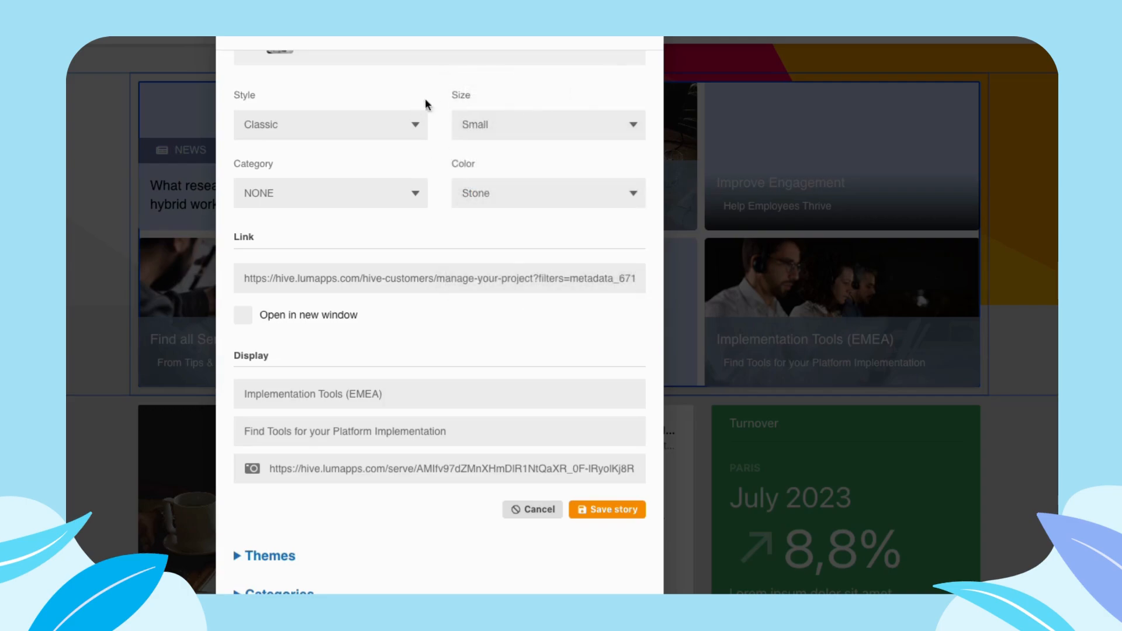
- Compare the Flat, Classic and Fade style choices for the Implementation Tools (EMEA) story
left_click(397, 136)
left_click(406, 89)
left_click(368, 138)
left_click(348, 92)
left_click(354, 128)
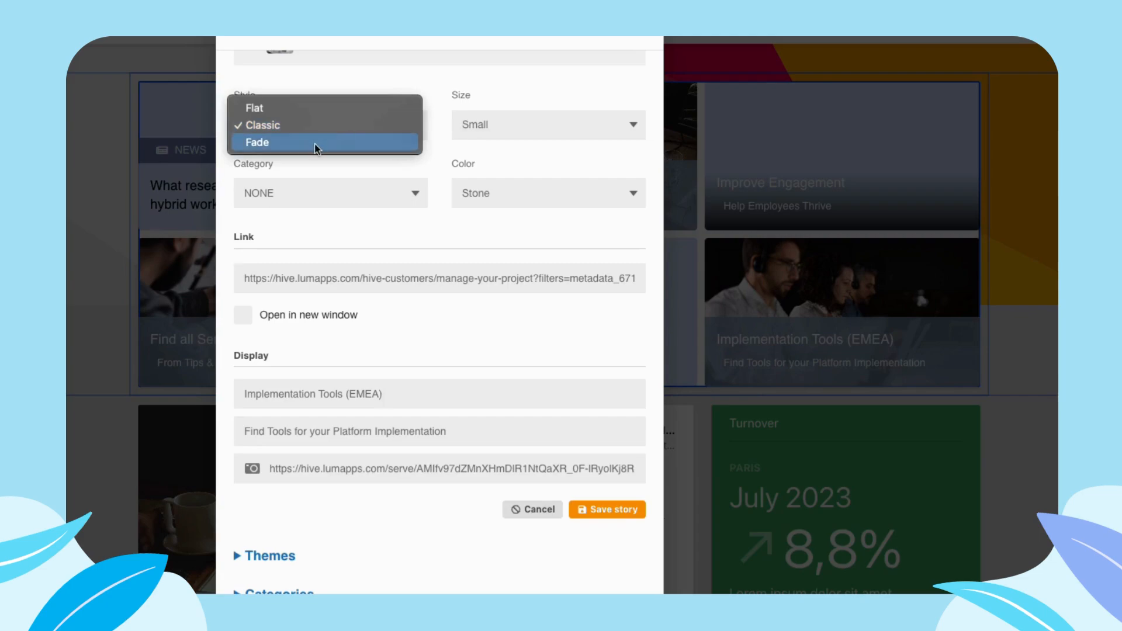
left_click(343, 93)
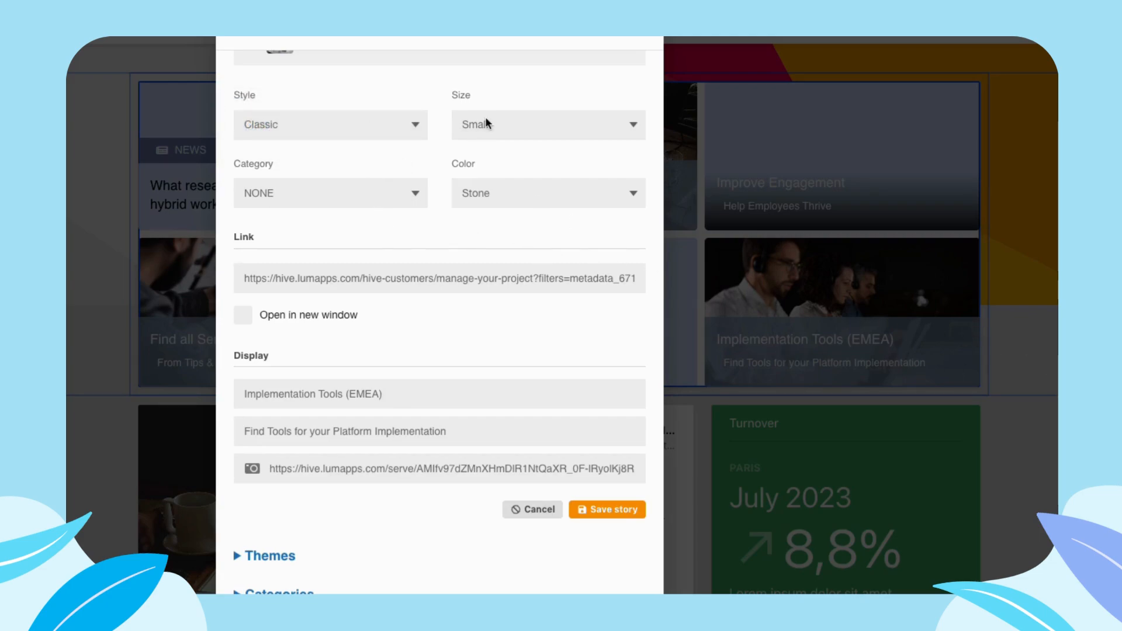
- Examine the available size, category and color choices for the Implementation Tools (EMEA) story
left_click(525, 135)
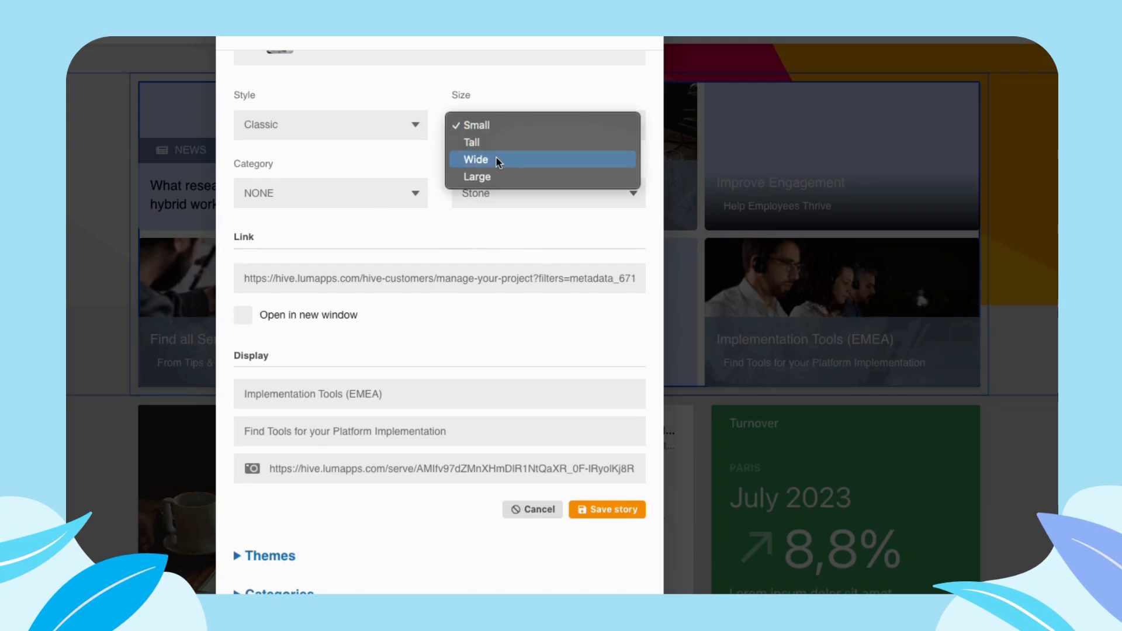
left_click(615, 90)
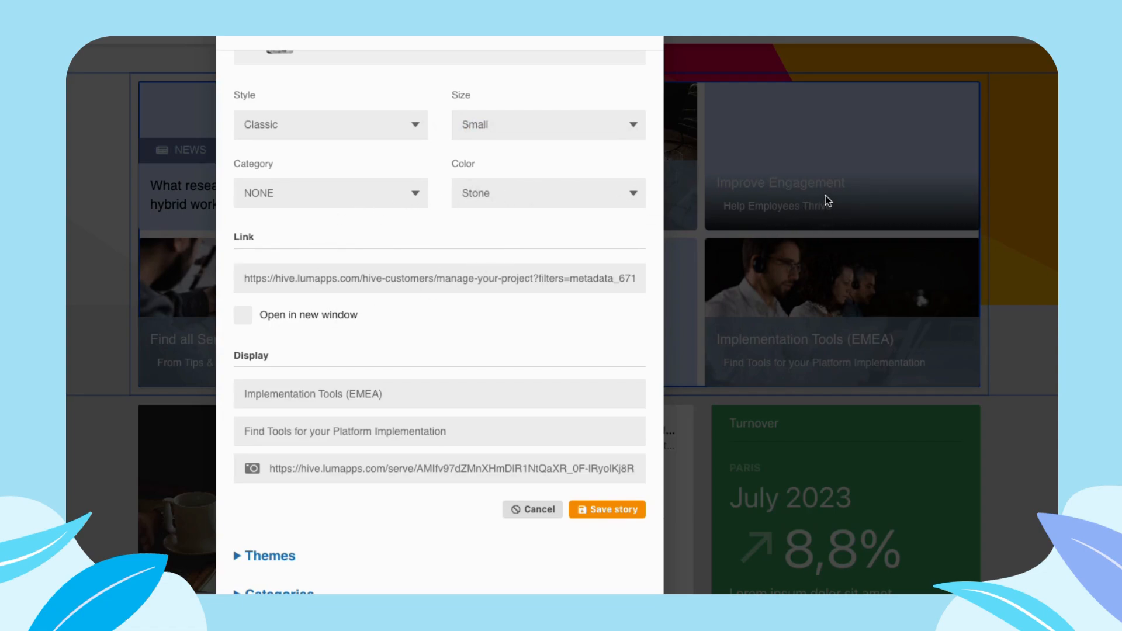
left_click(258, 193)
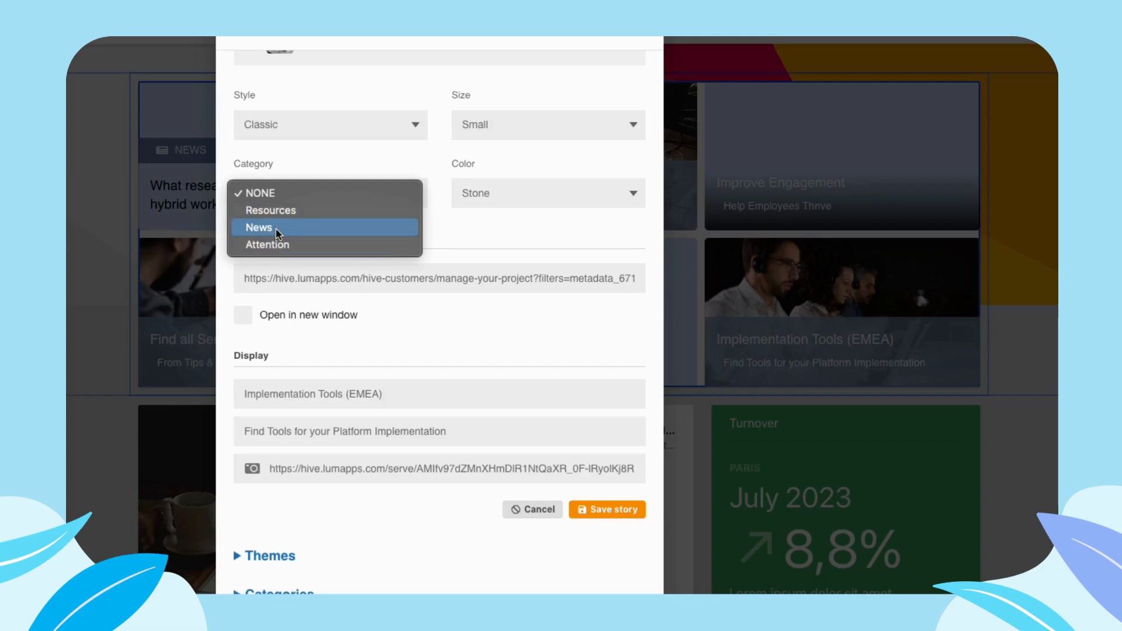
left_click(318, 157)
left_click(272, 198)
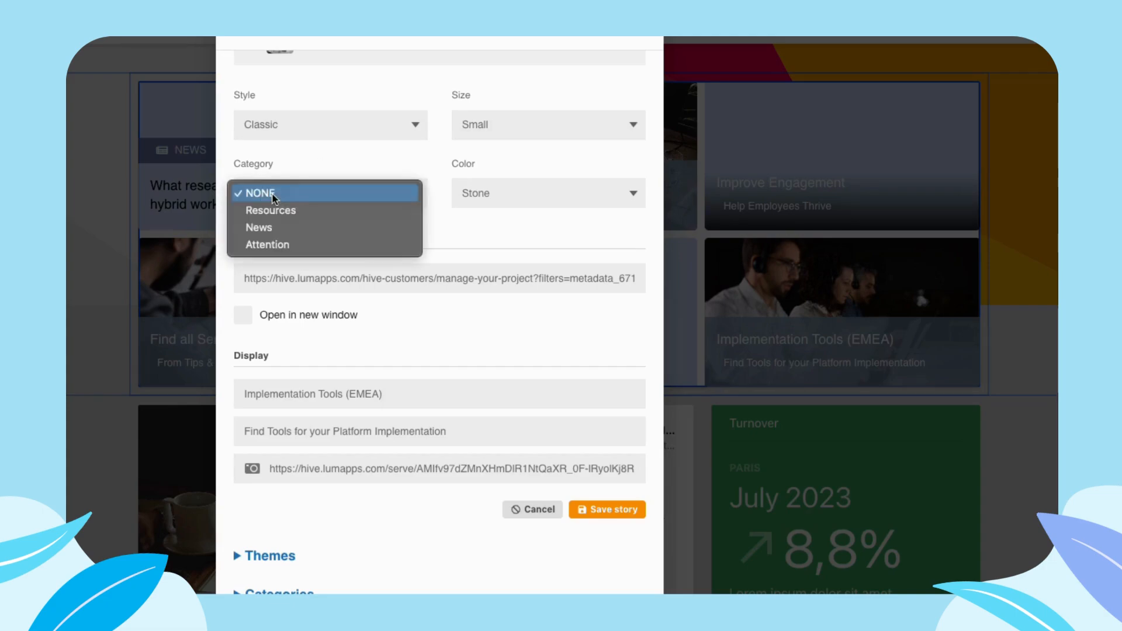
left_click(307, 155)
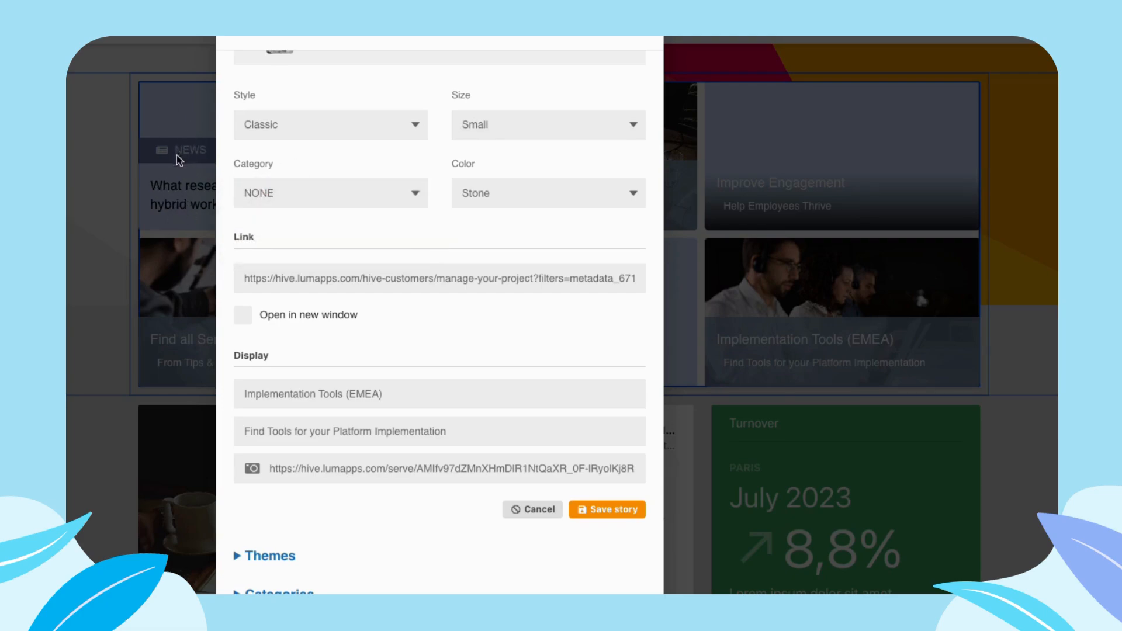
left_click(513, 189)
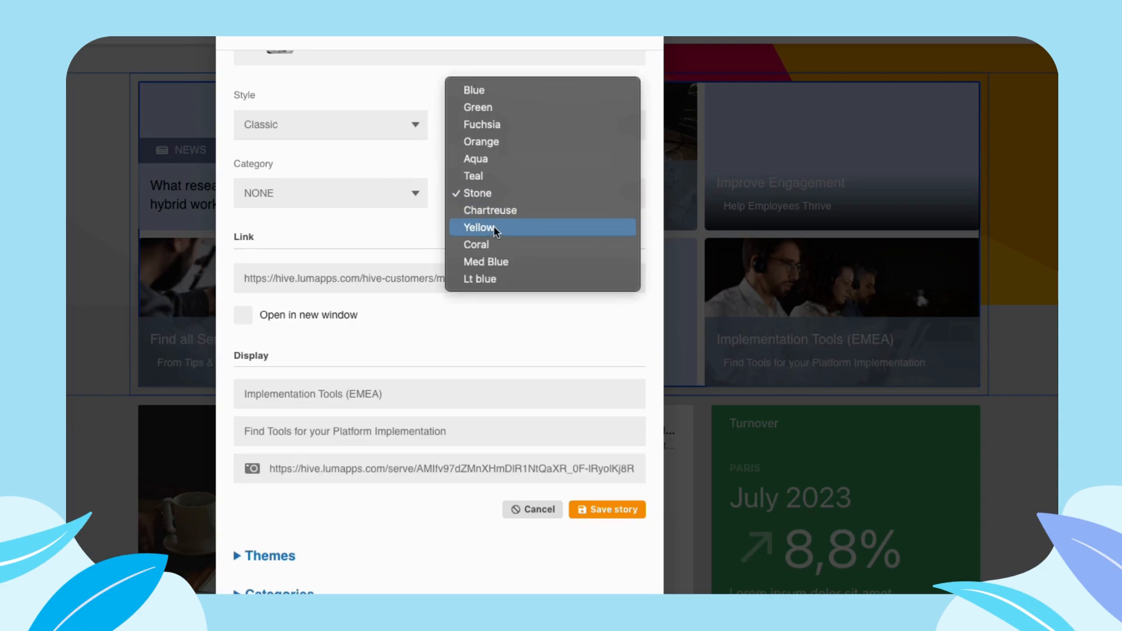
left_click(311, 237)
- Review the story's link and display fields, and check its style options again
left_click_drag(220, 240, 292, 238)
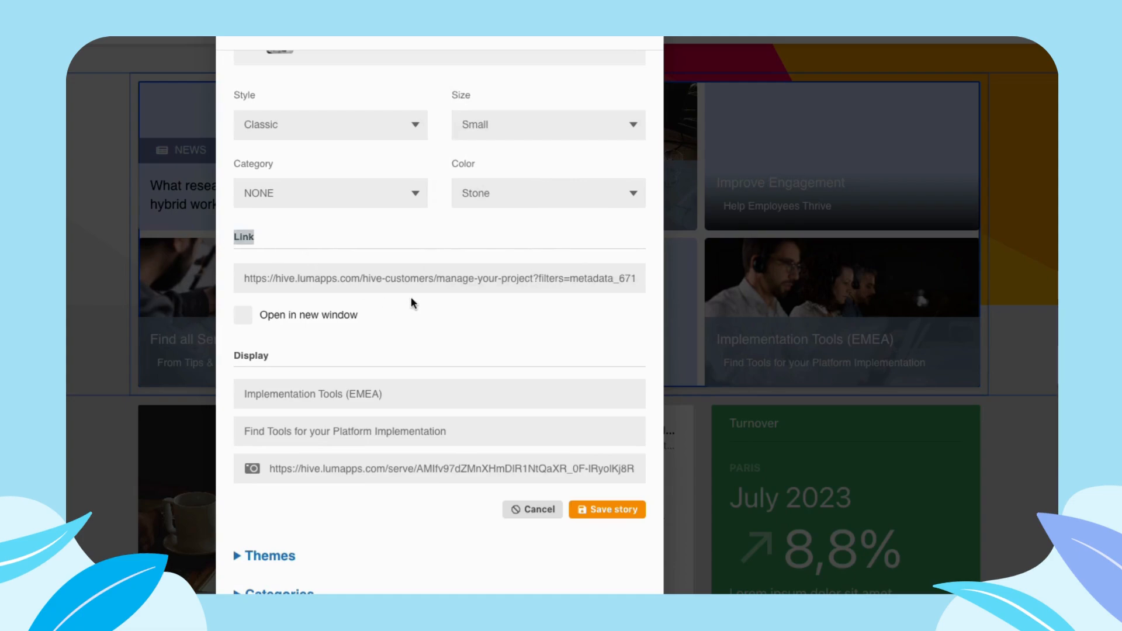
left_click(389, 240)
scroll(369, 296, "down", 1)
scroll(342, 295, "up", 1)
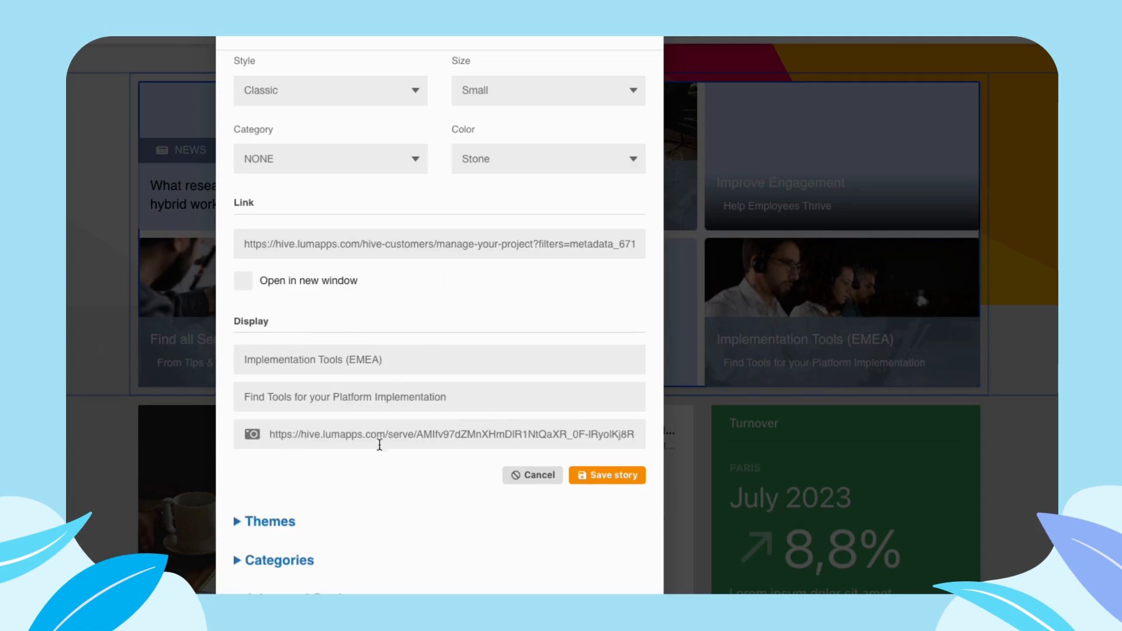
left_click(358, 95)
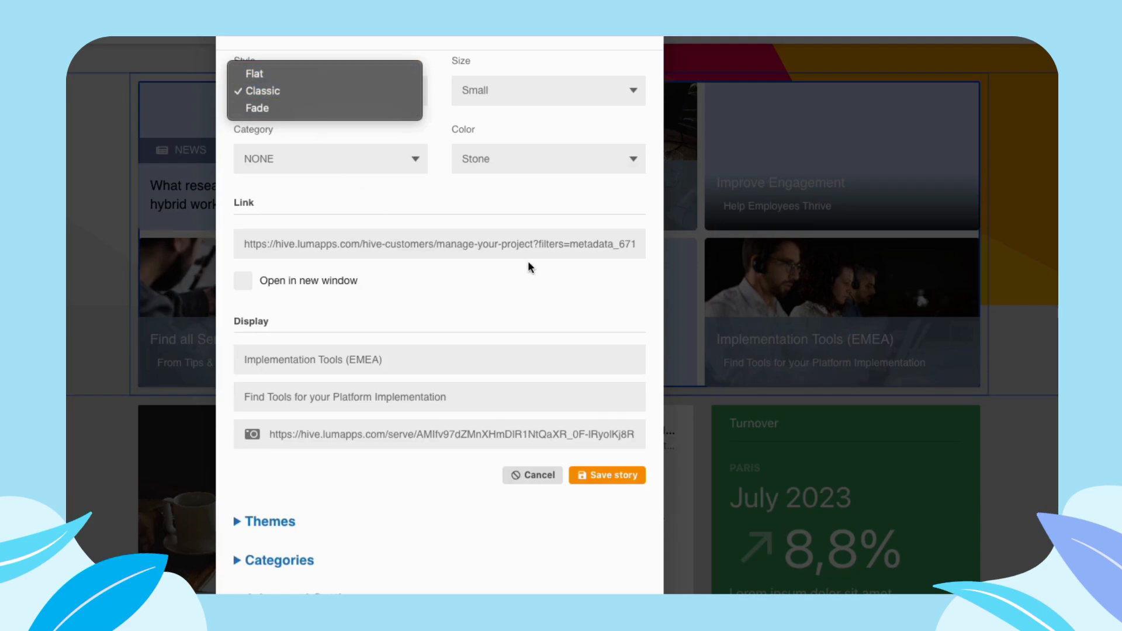
left_click(609, 200)
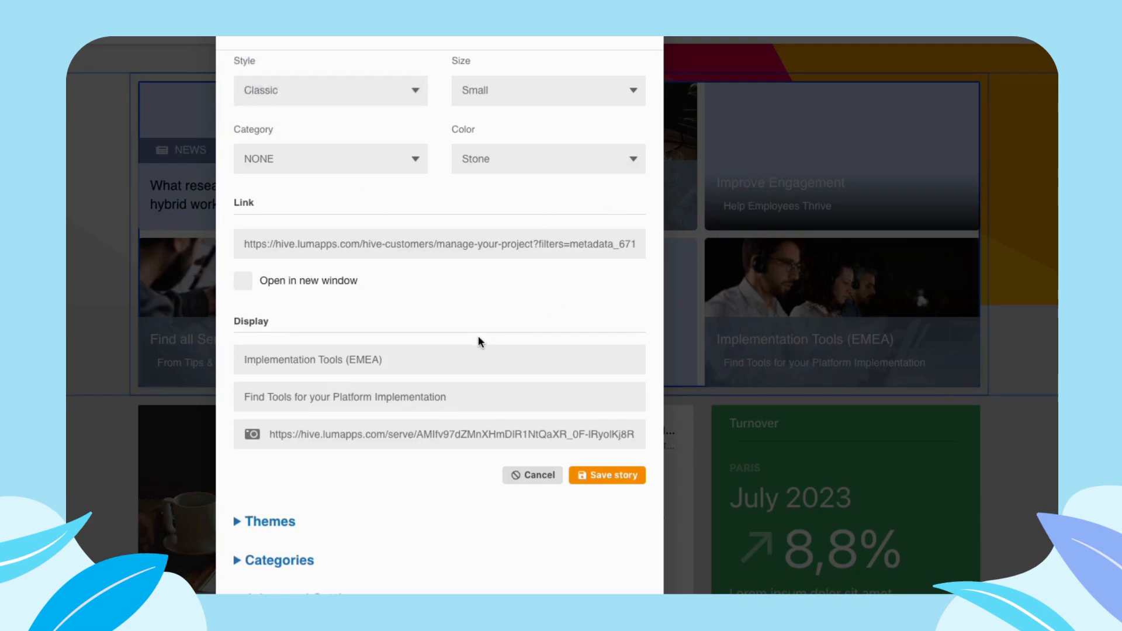
- Save the Implementation Tools (EMEA) story with its existing settings
scroll(465, 345, "down", 1)
scroll(466, 346, "up", 2)
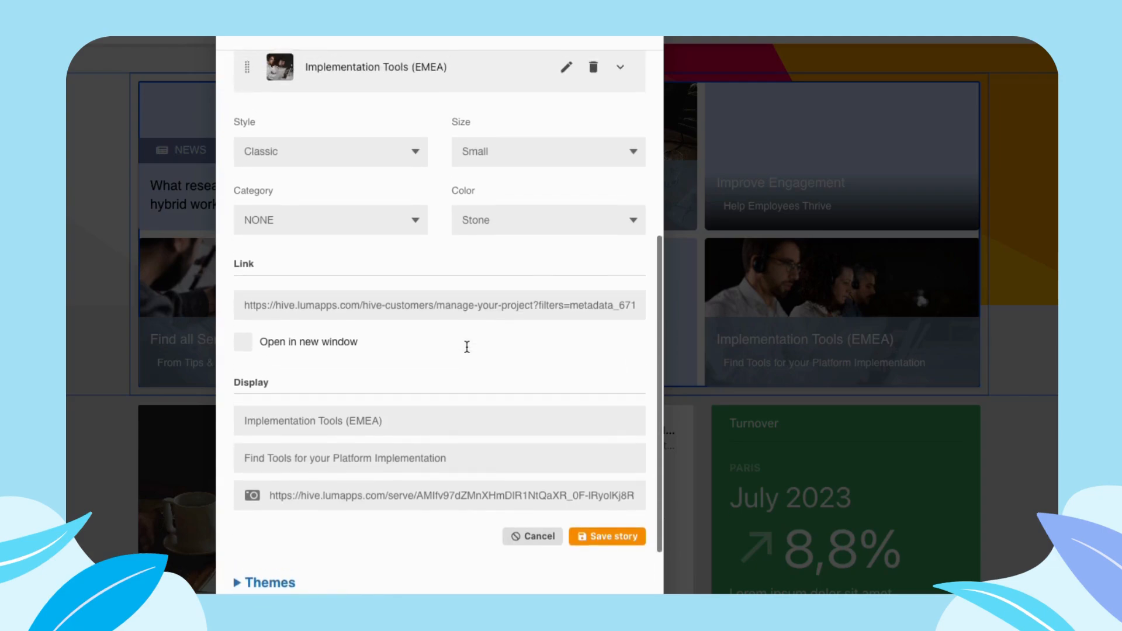
left_click(606, 539)
scroll(495, 342, "up", 3)
scroll(497, 344, "up", 3)
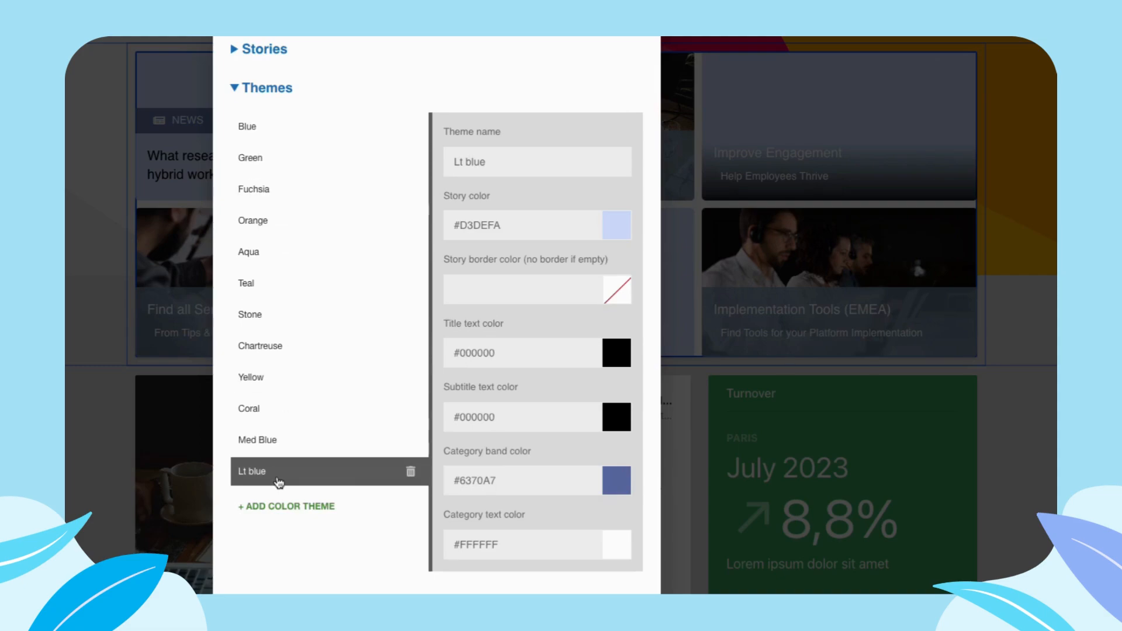
- Examine the Lt blue theme's story, border, text and category band color settings
scroll(273, 478, "down", 2)
scroll(290, 420, "up", 1)
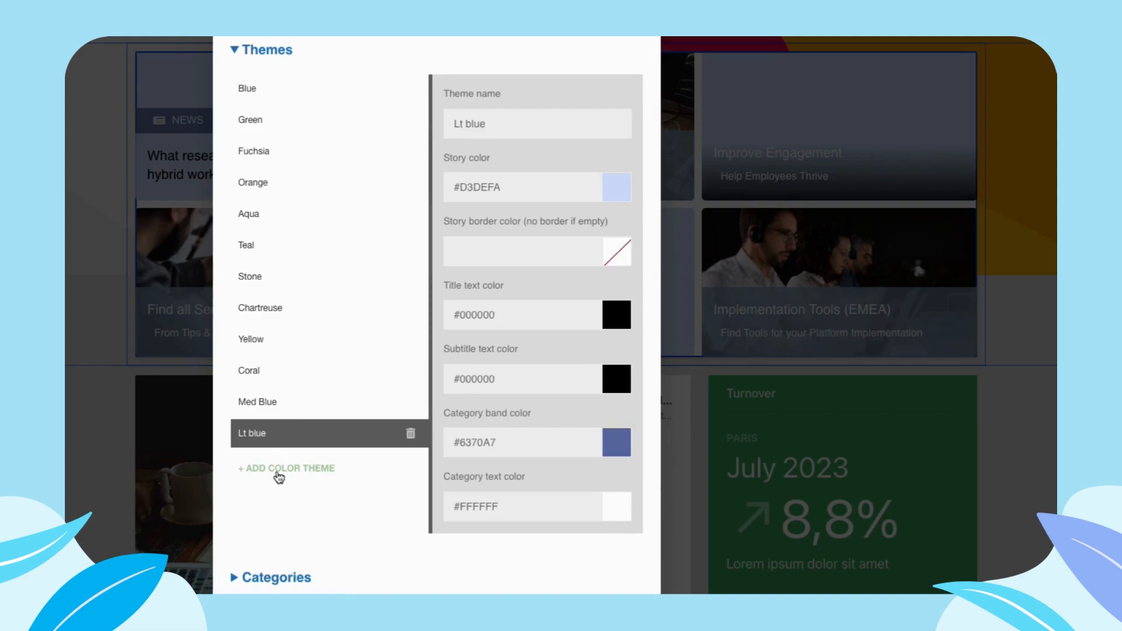
scroll(521, 172, "up", 1)
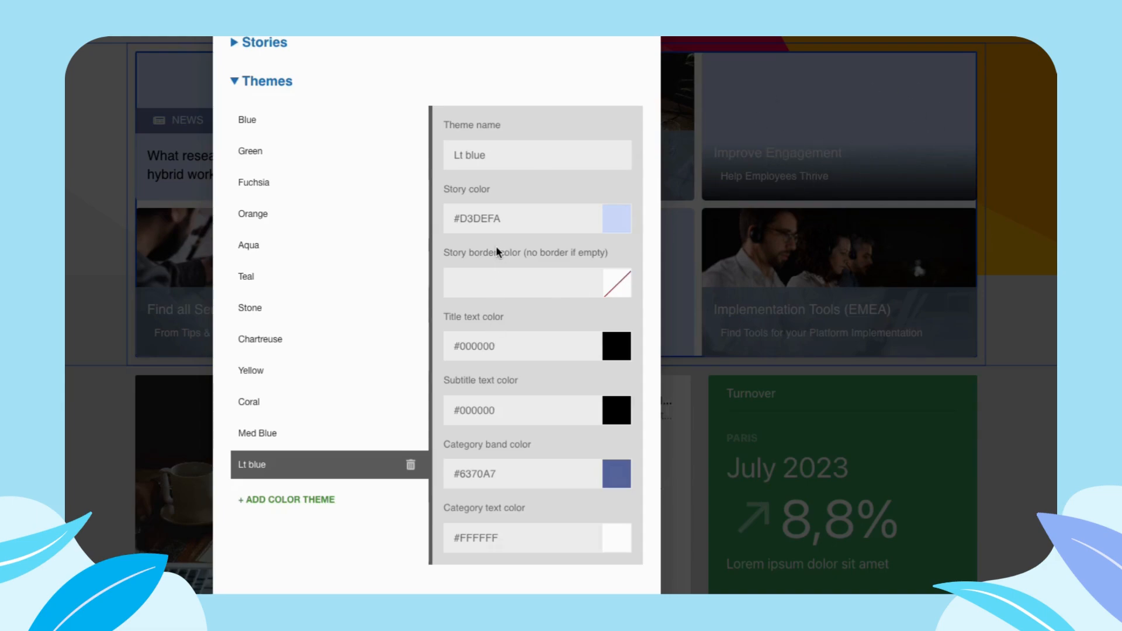
left_click_drag(444, 253, 622, 252)
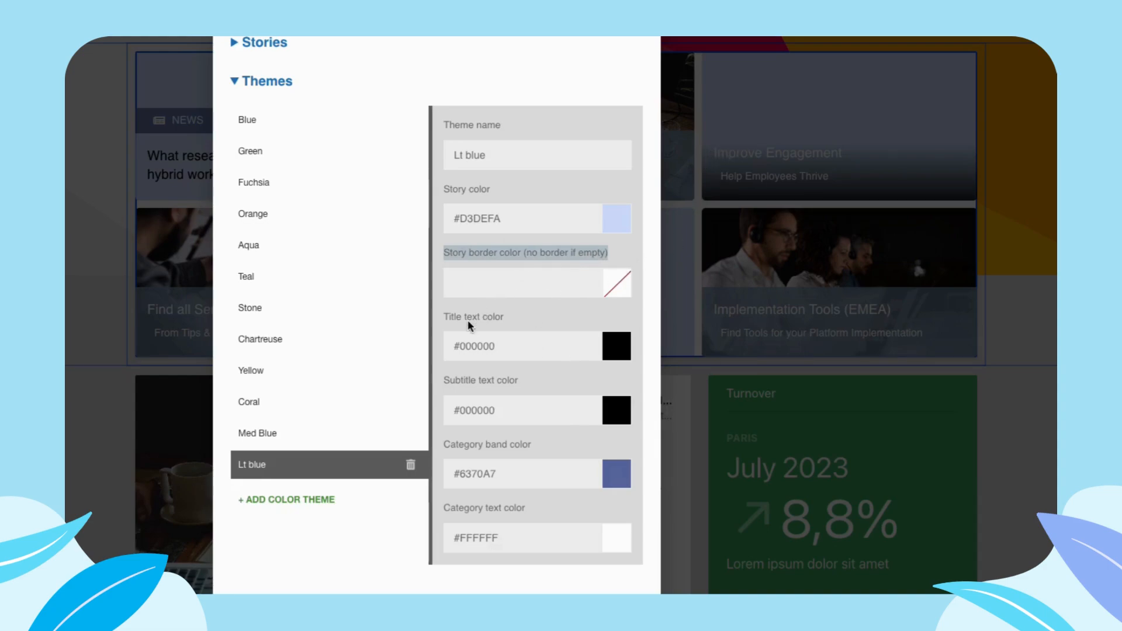
scroll(482, 320, "down", 1)
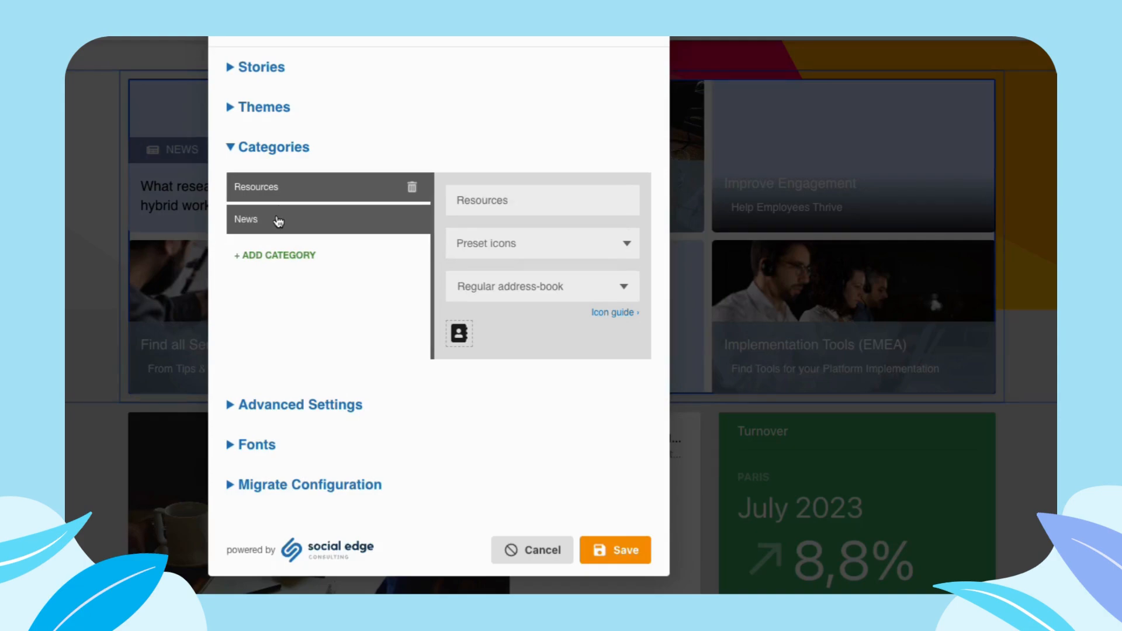
- Add a category named Attention and give it the Solid bullhorn preset icon
left_click(300, 257)
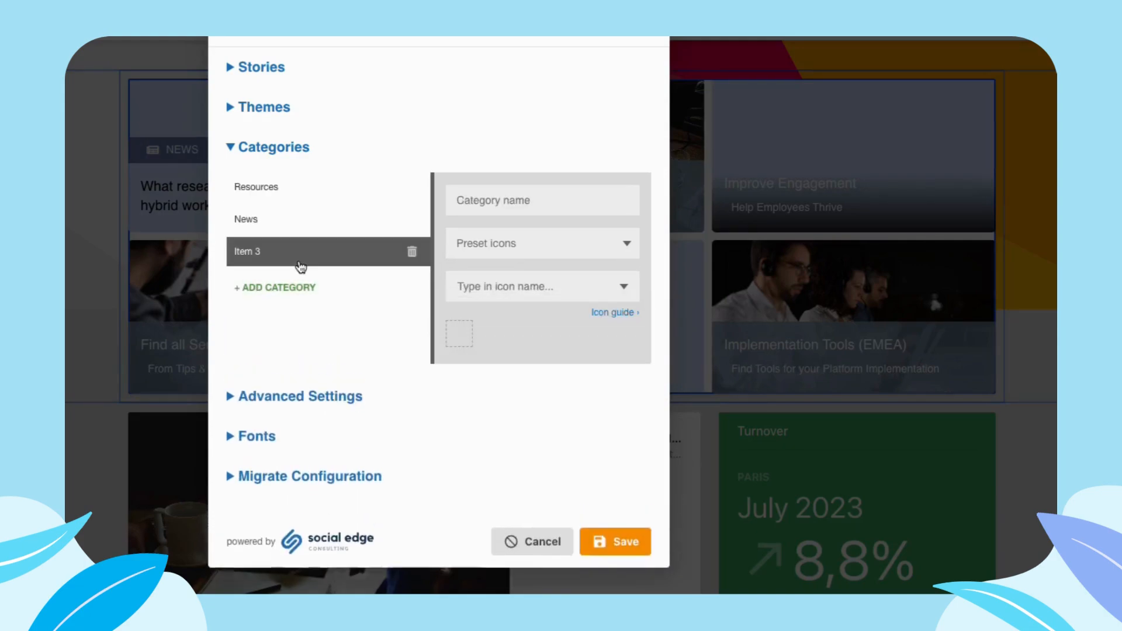
left_click(495, 203)
type("Attention")
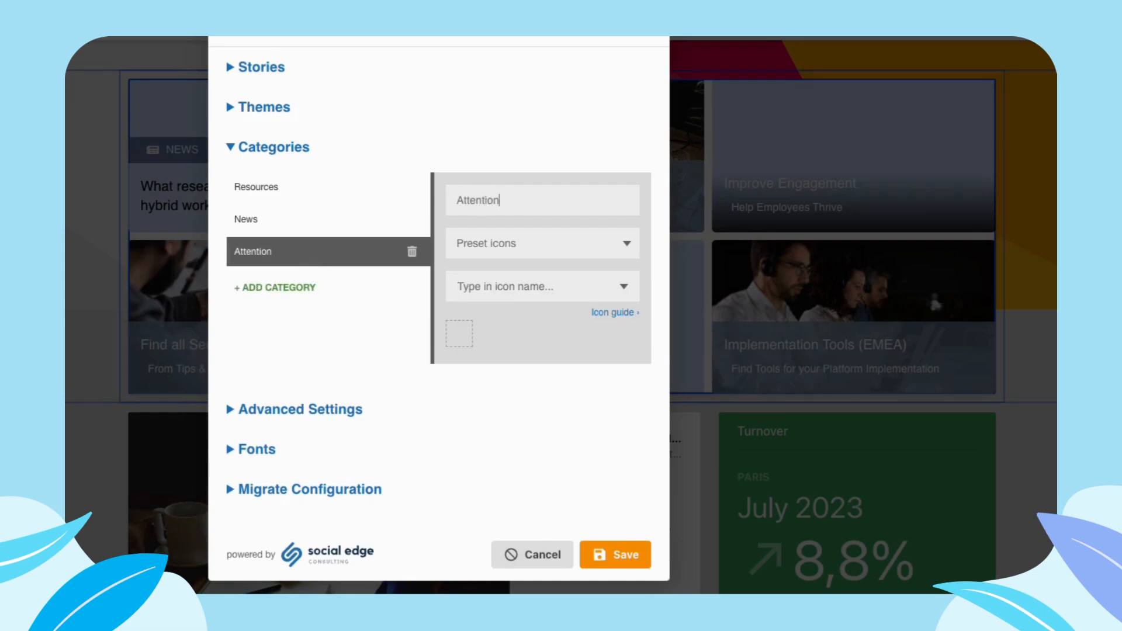
left_click(604, 244)
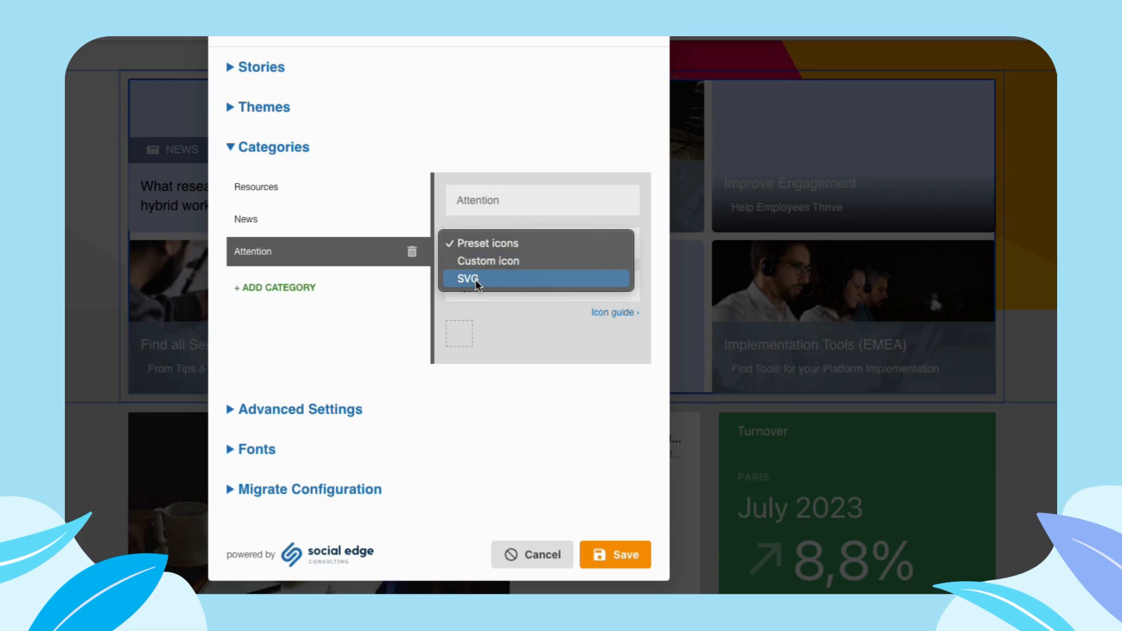
left_click(491, 323)
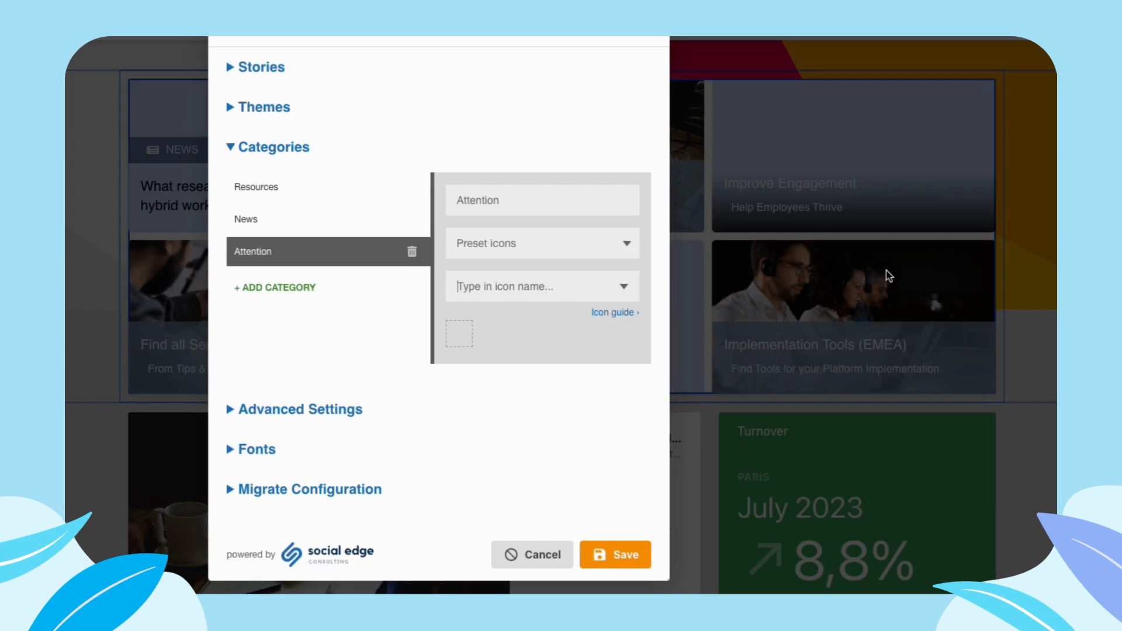
type("bull")
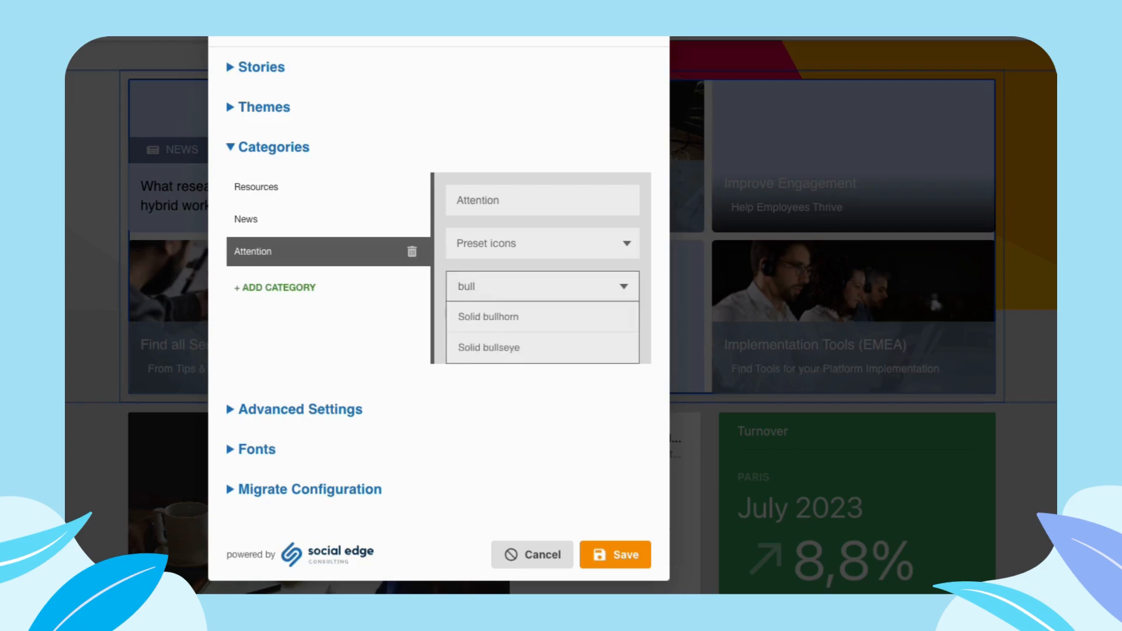
left_click(617, 325)
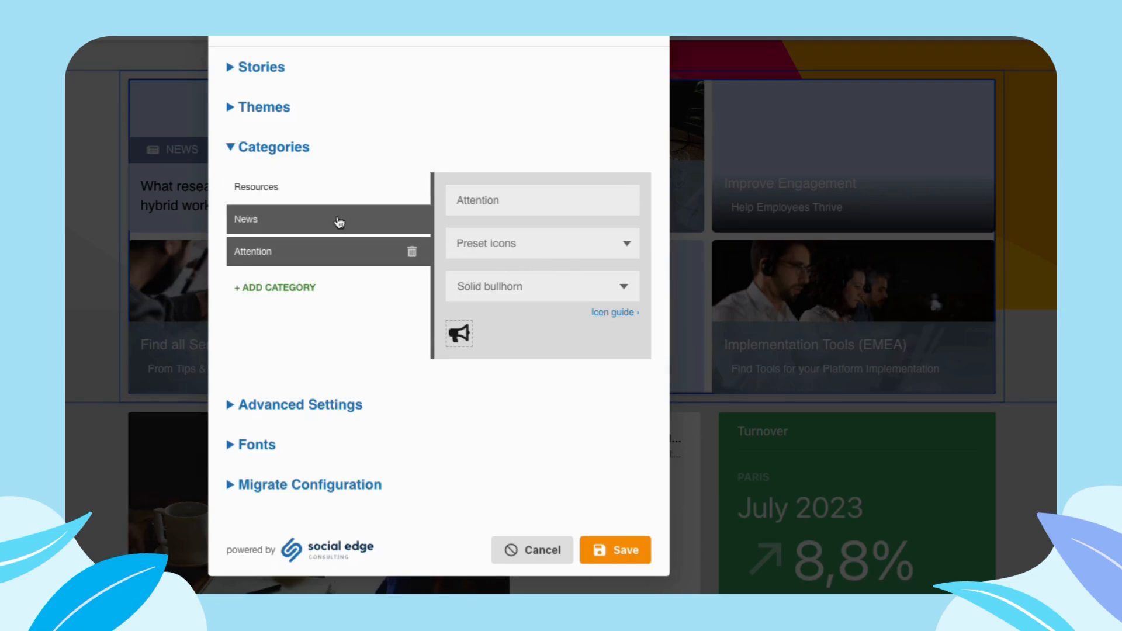
left_click(339, 222)
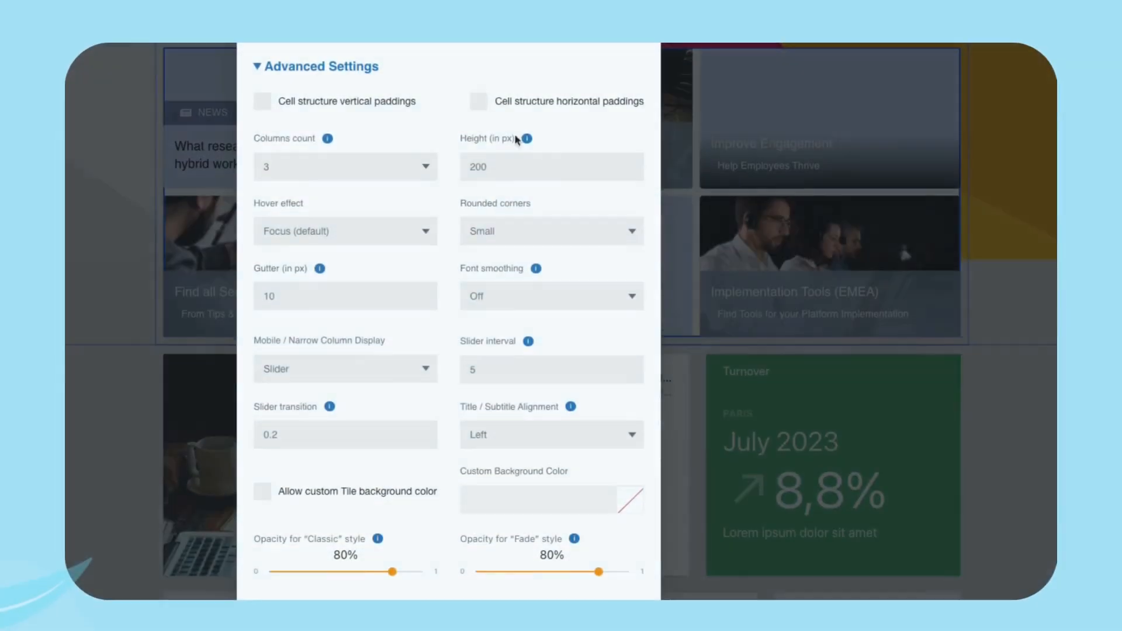
- Examine the widget's advanced settings, including the choices for the columns count
scroll(383, 122, "down", 1)
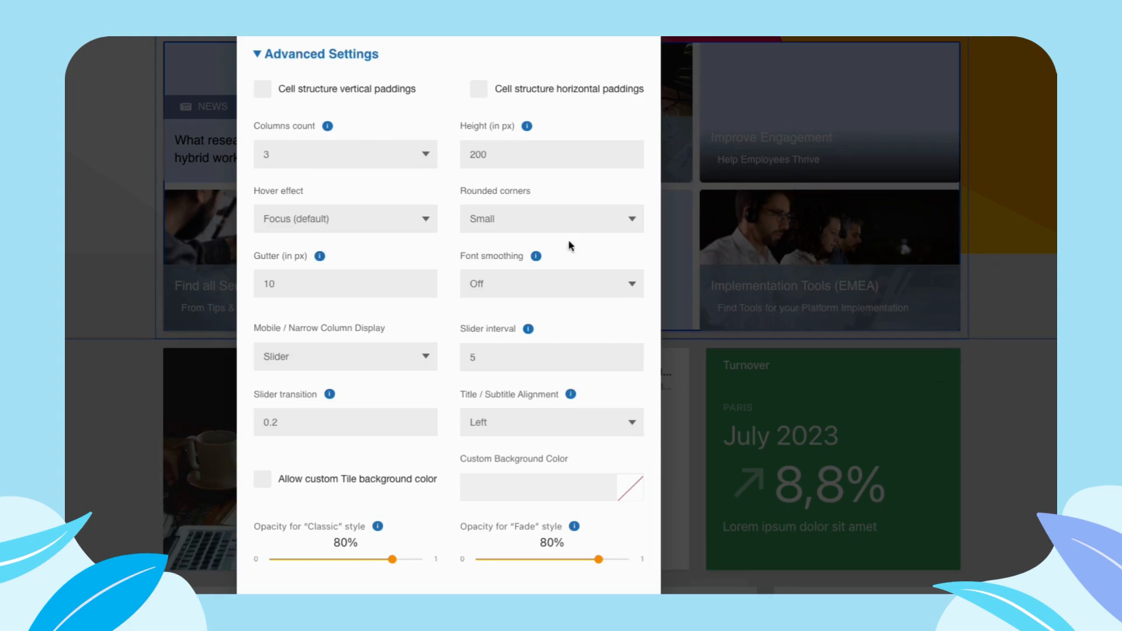
scroll(289, 157, "down", 1)
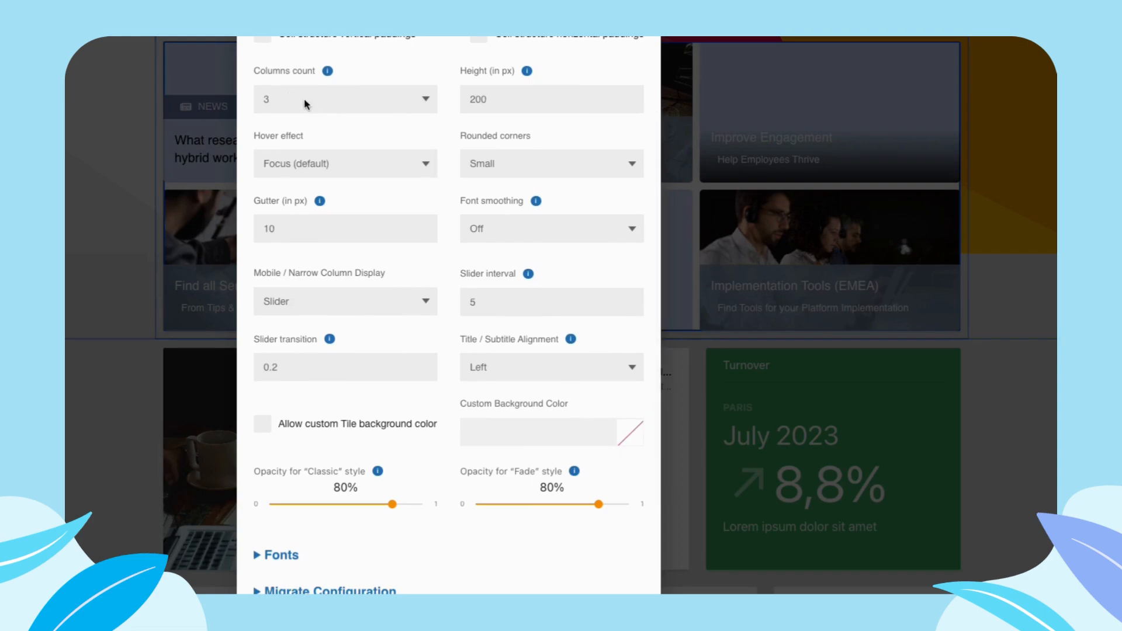
left_click(304, 103)
left_click(192, 121)
scroll(659, 160, "down", 1)
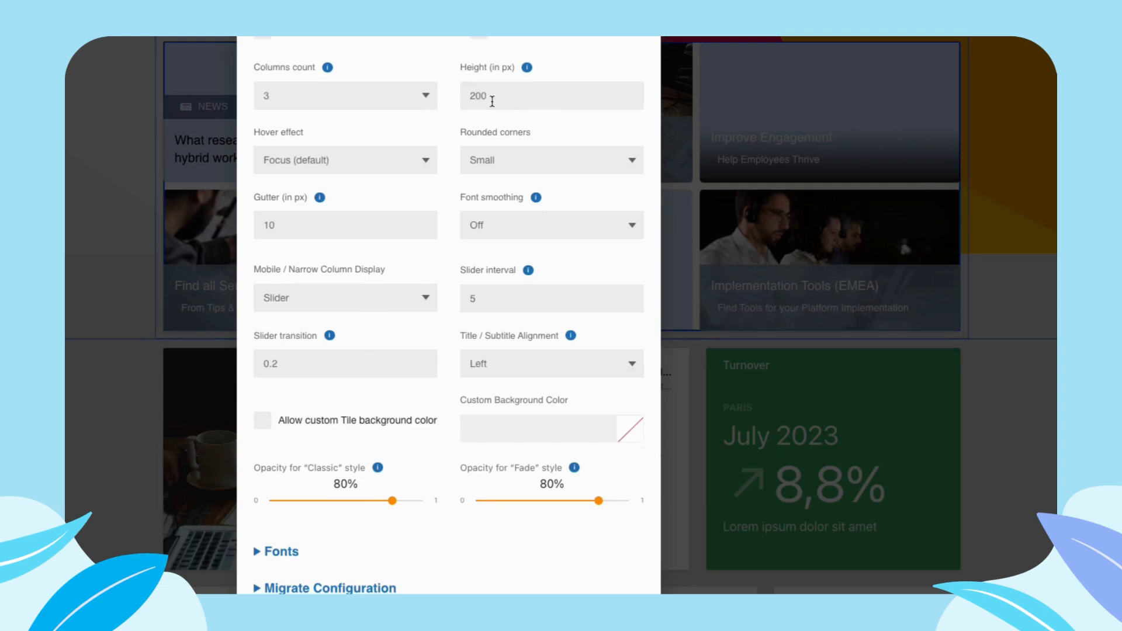
- Examine the tile height field and the available choices for the hover effect and rounded corners
double_click(466, 95)
scroll(276, 169, "down", 1)
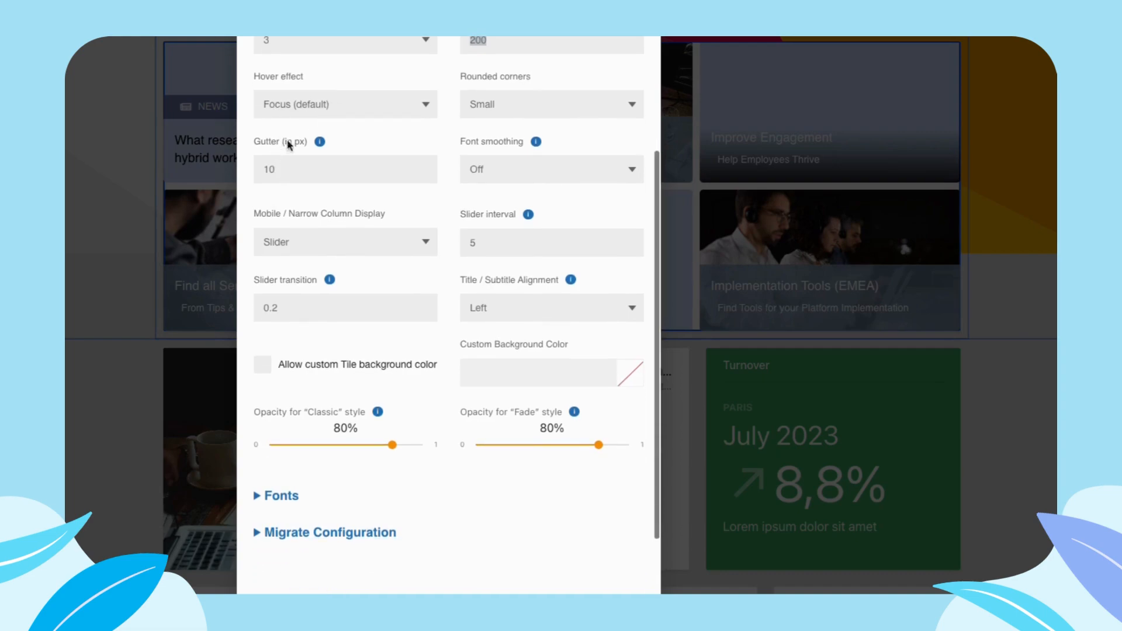
scroll(335, 100, "up", 1)
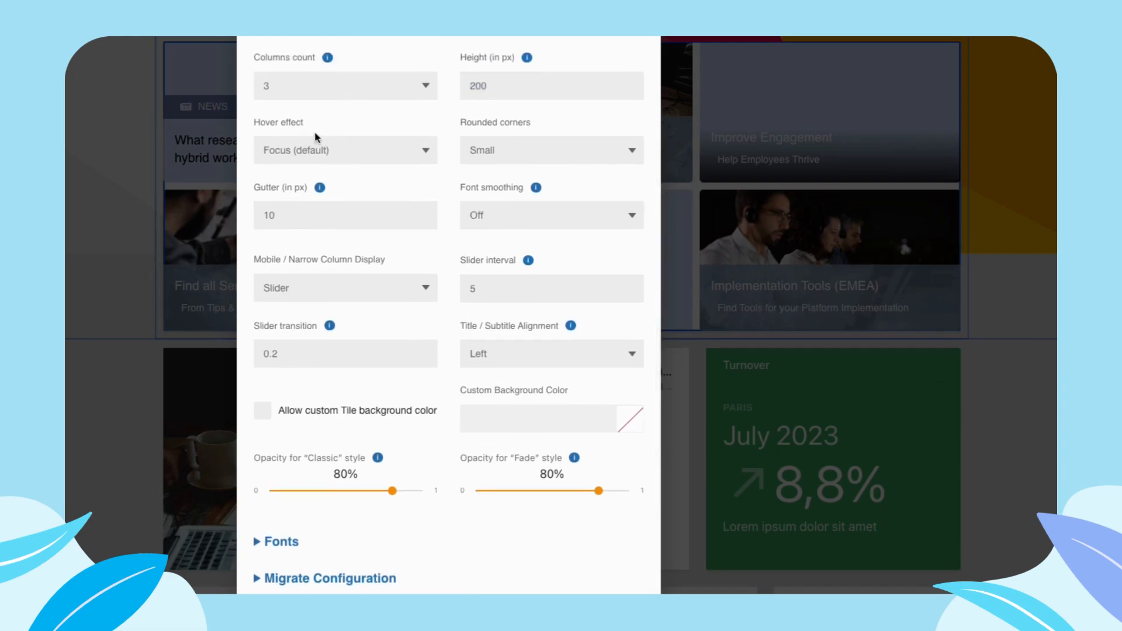
left_click(317, 152)
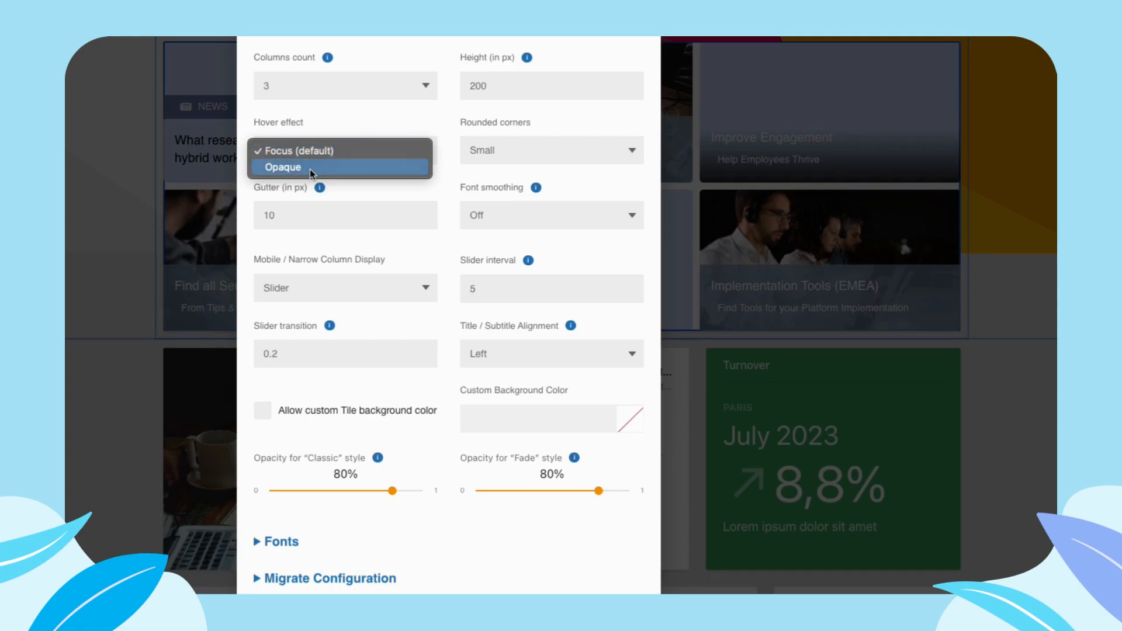
left_click(342, 146)
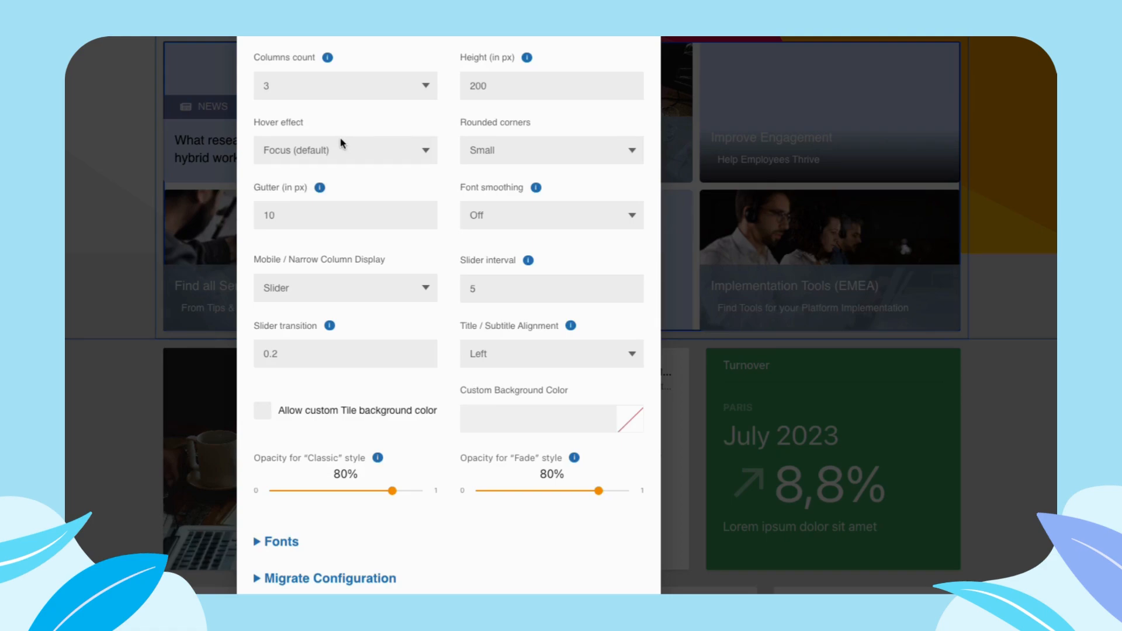
left_click(545, 154)
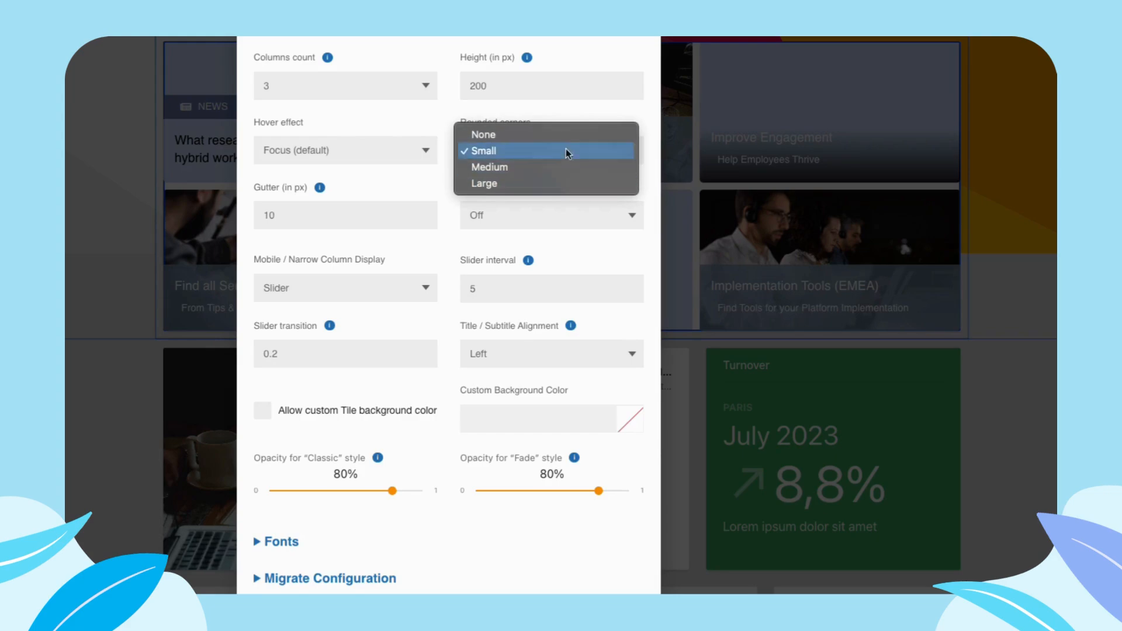
left_click(586, 110)
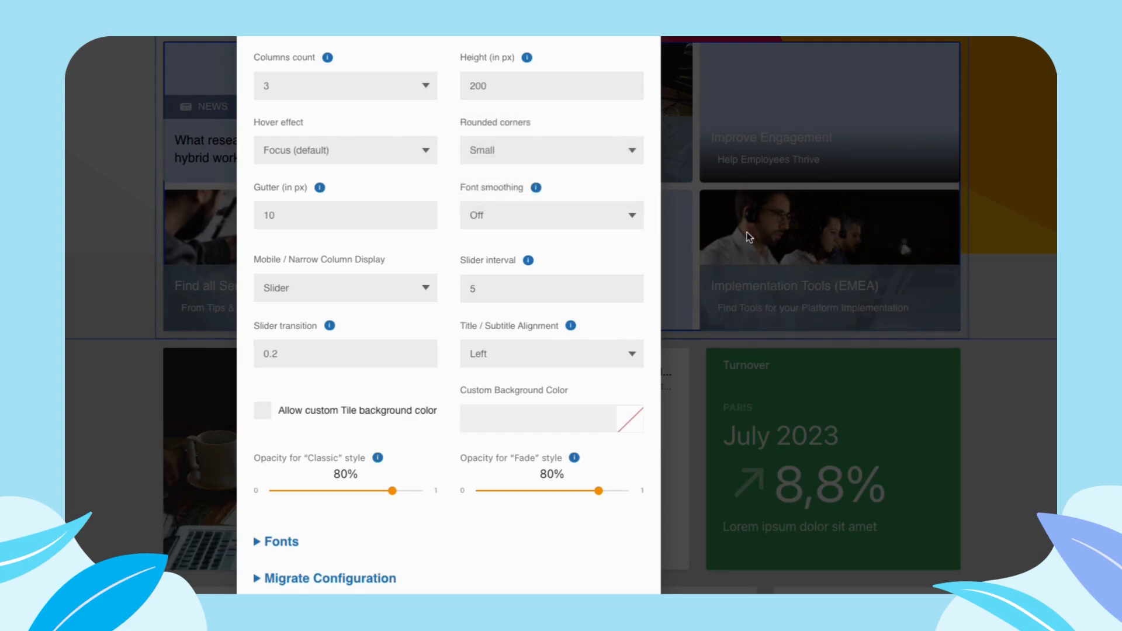
left_click(582, 156)
scroll(567, 122, "down", 1)
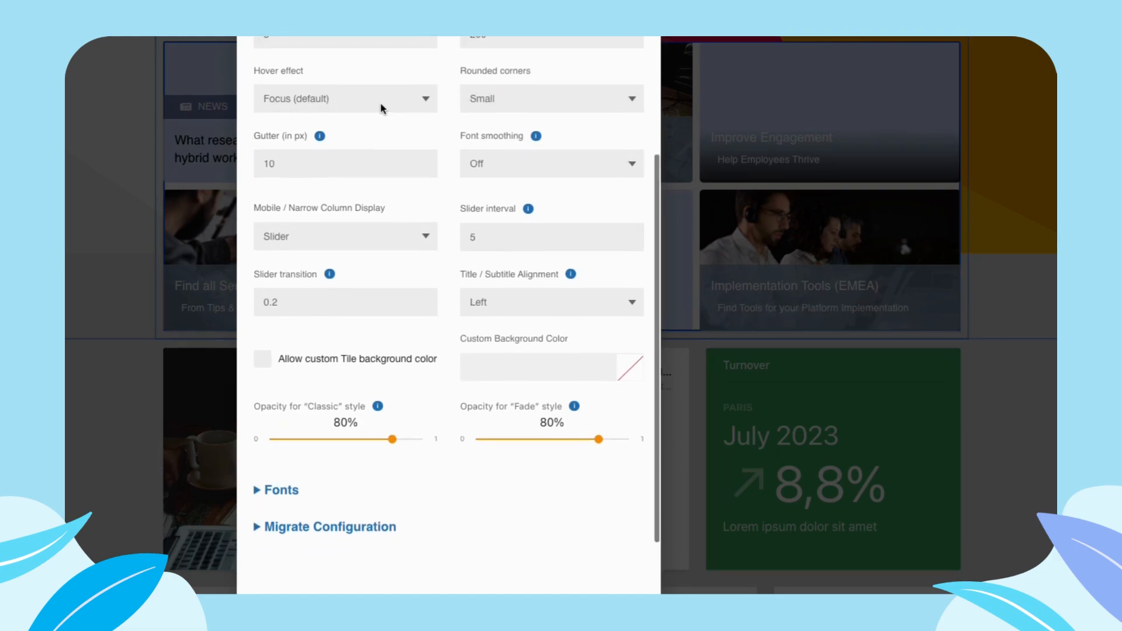
- Examine the gutter and font smoothing settings and the choices for the mobile / narrow column display
scroll(383, 108, "down", 1)
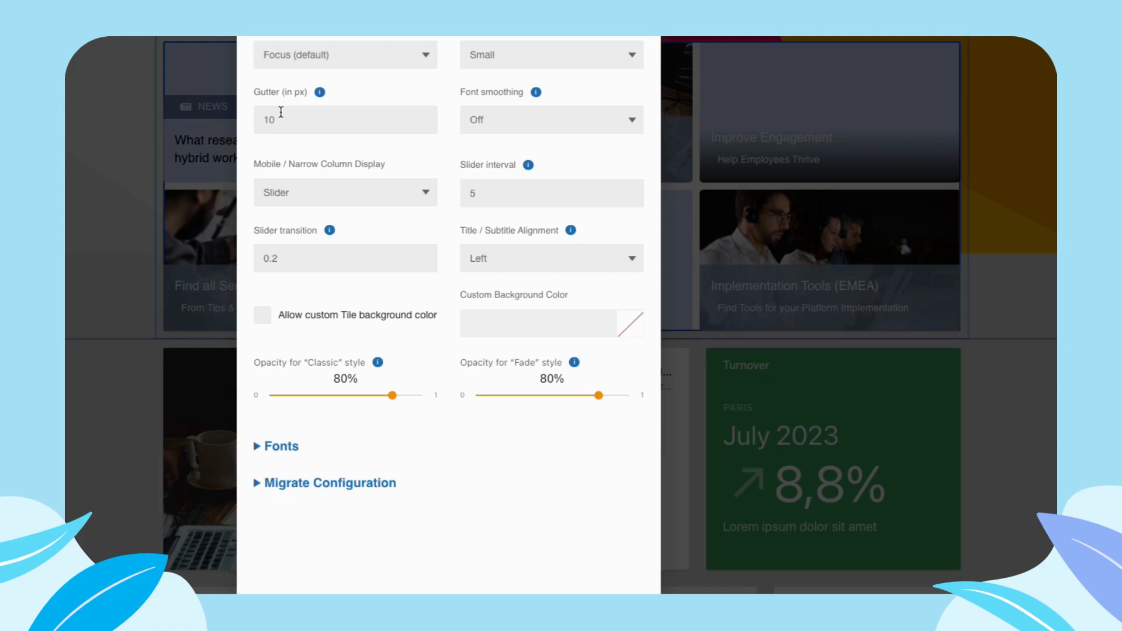
left_click(578, 130)
left_click(450, 95)
scroll(345, 108, "down", 1)
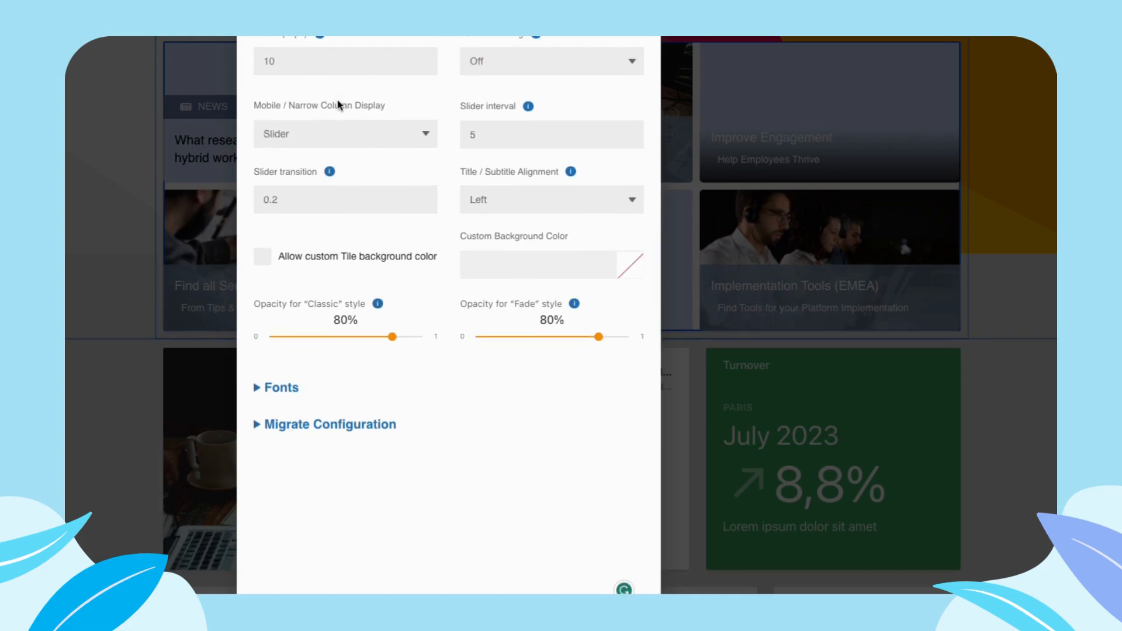
scroll(338, 107, "up", 1)
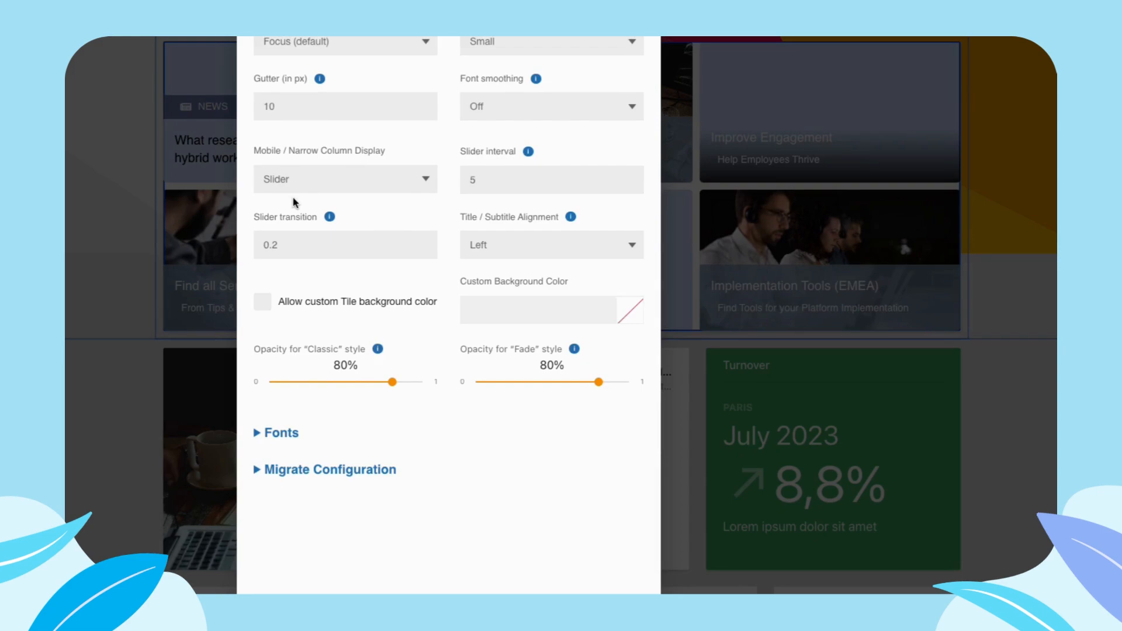
left_click(309, 188)
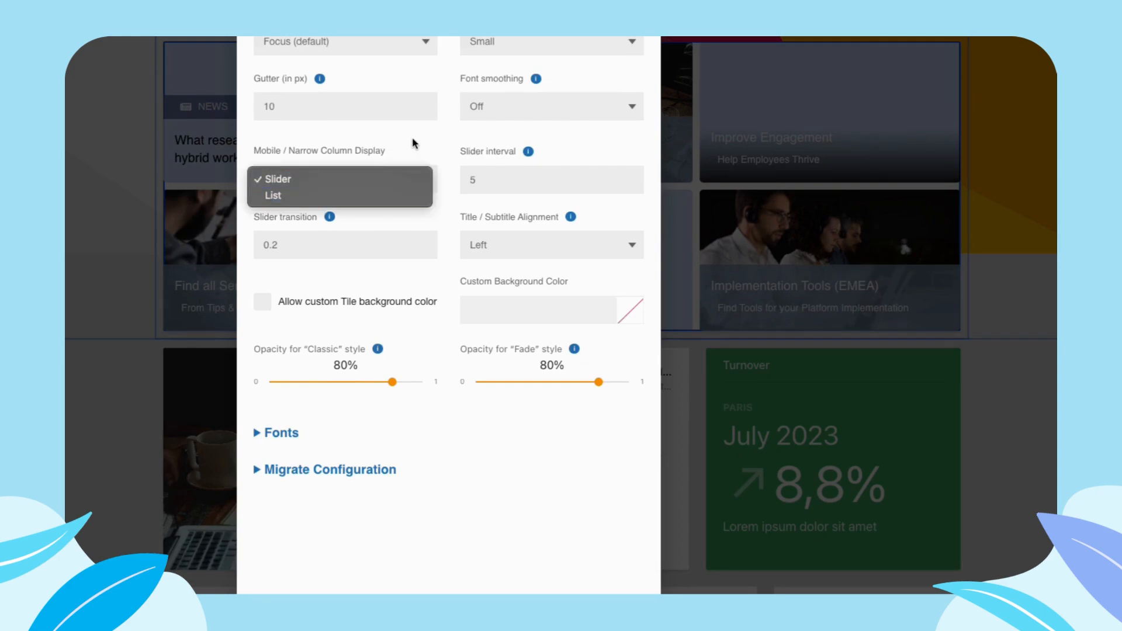
left_click(377, 179)
left_click(357, 184)
left_click(385, 179)
left_click(385, 177)
left_click(363, 207)
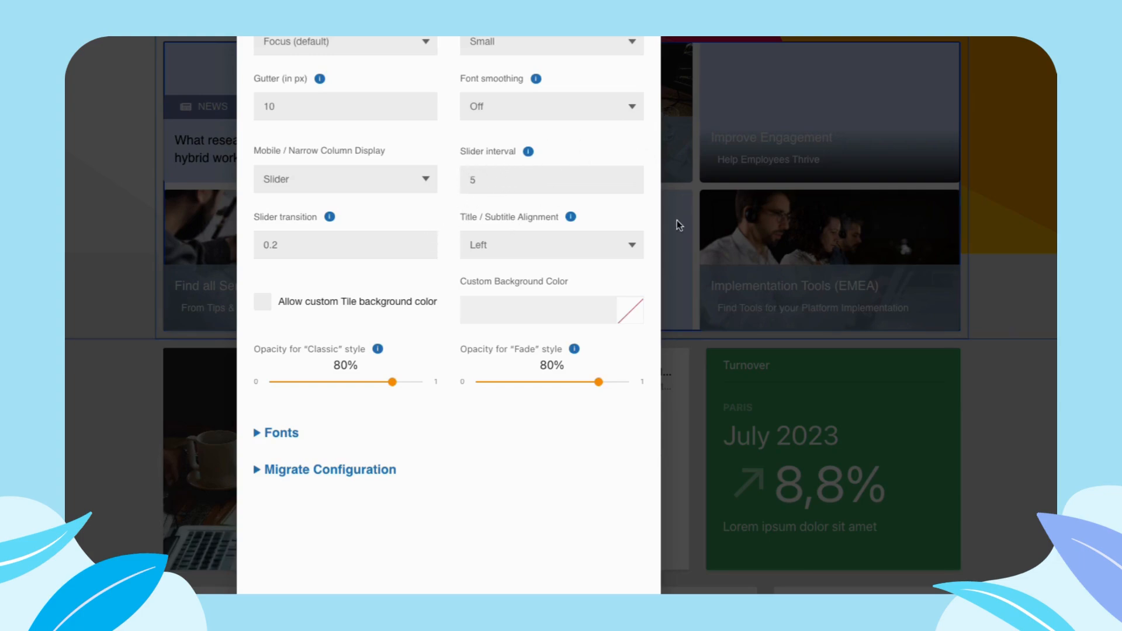
- Examine the slider interval and transition settings and the choices for title / subtitle alignment
scroll(275, 219, "down", 1)
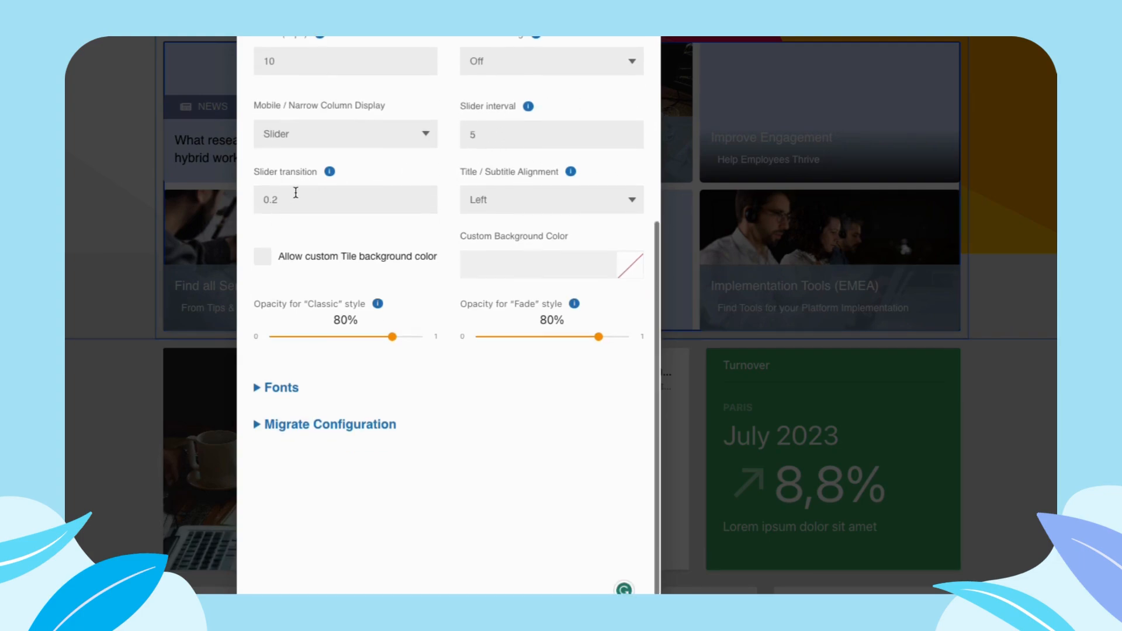
scroll(299, 190, "up", 1)
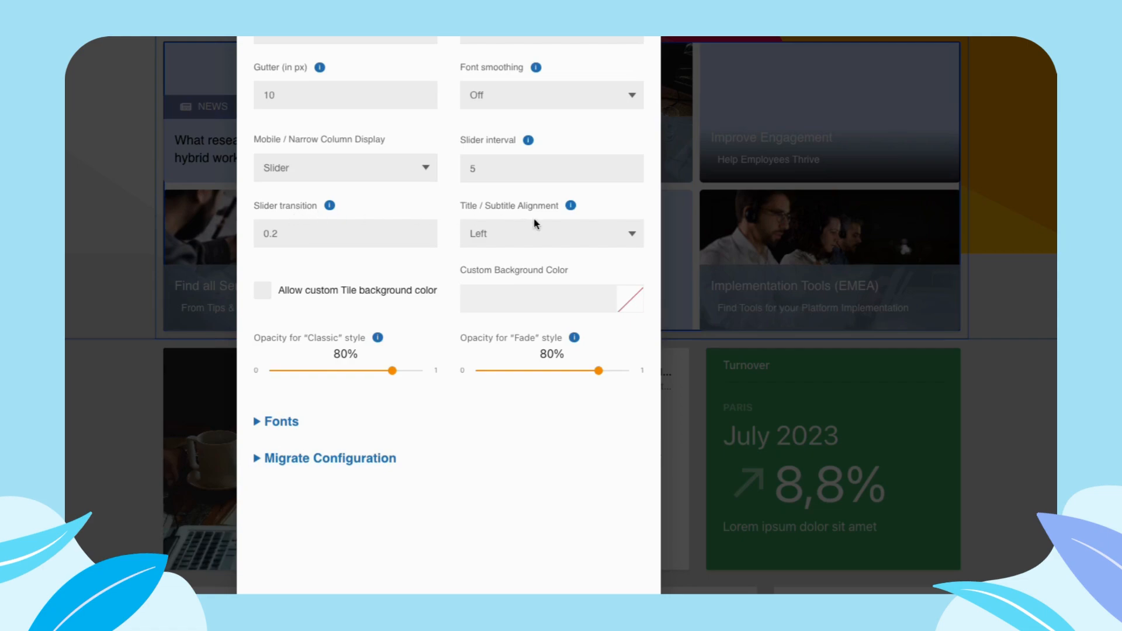
left_click(500, 234)
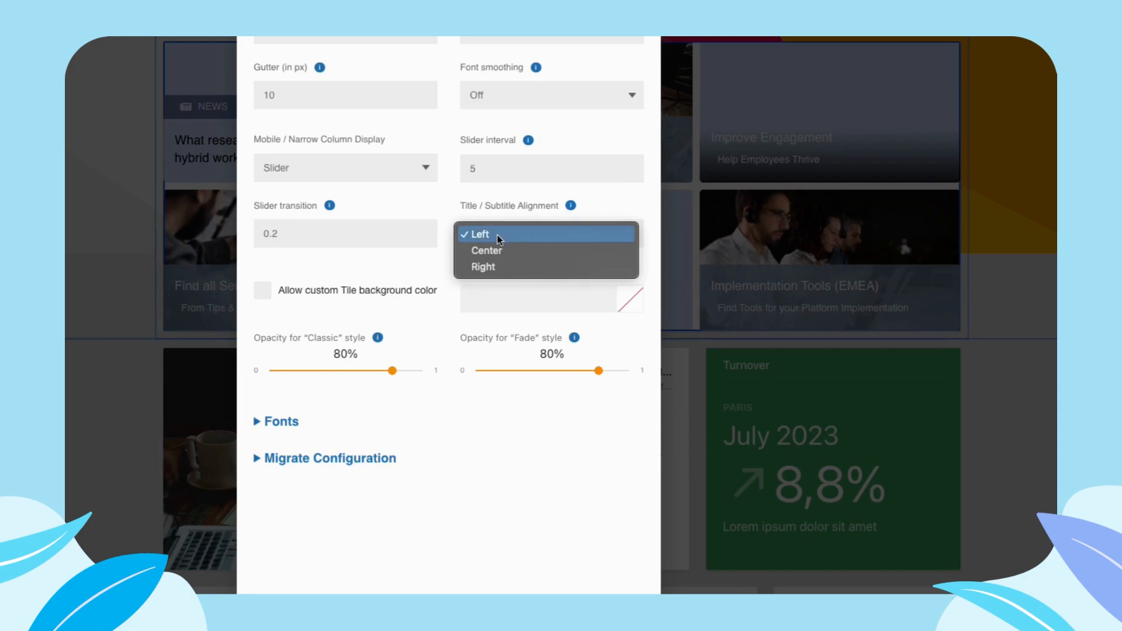
left_click(437, 276)
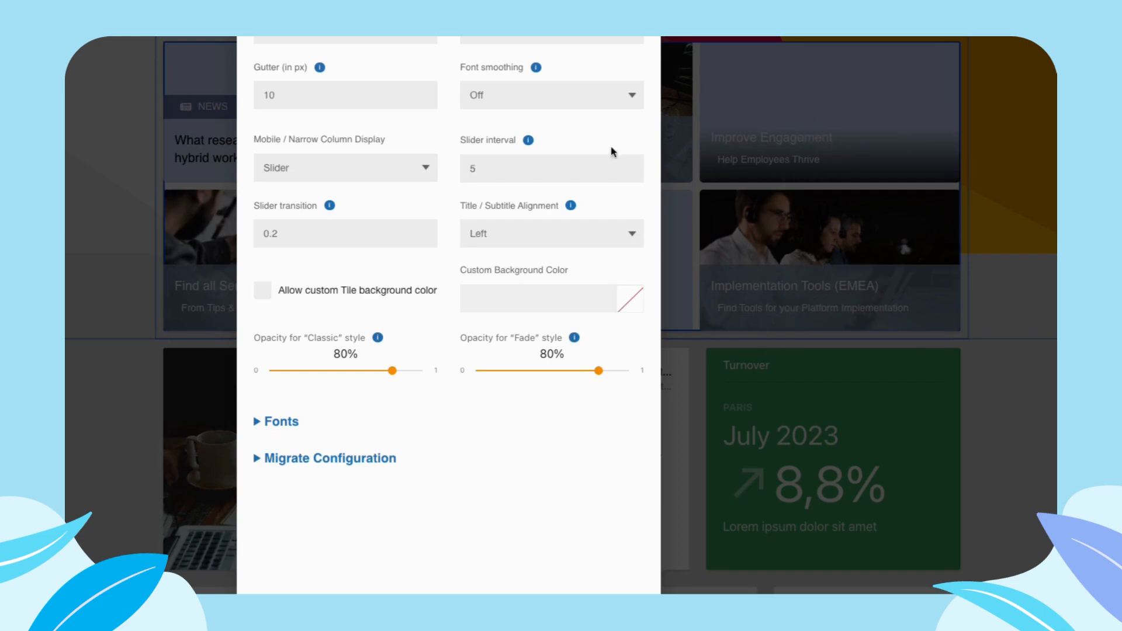
scroll(426, 283, "down", 1)
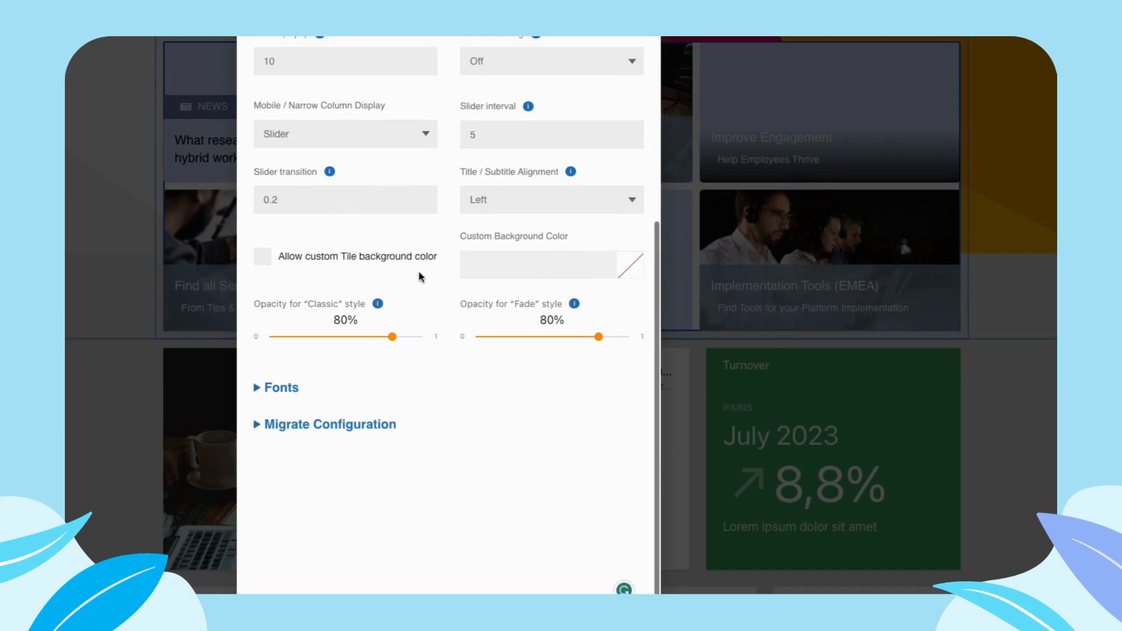
- Allow a custom tile background color with the value fff and adjust the opacity for the Classic style
left_click(323, 263)
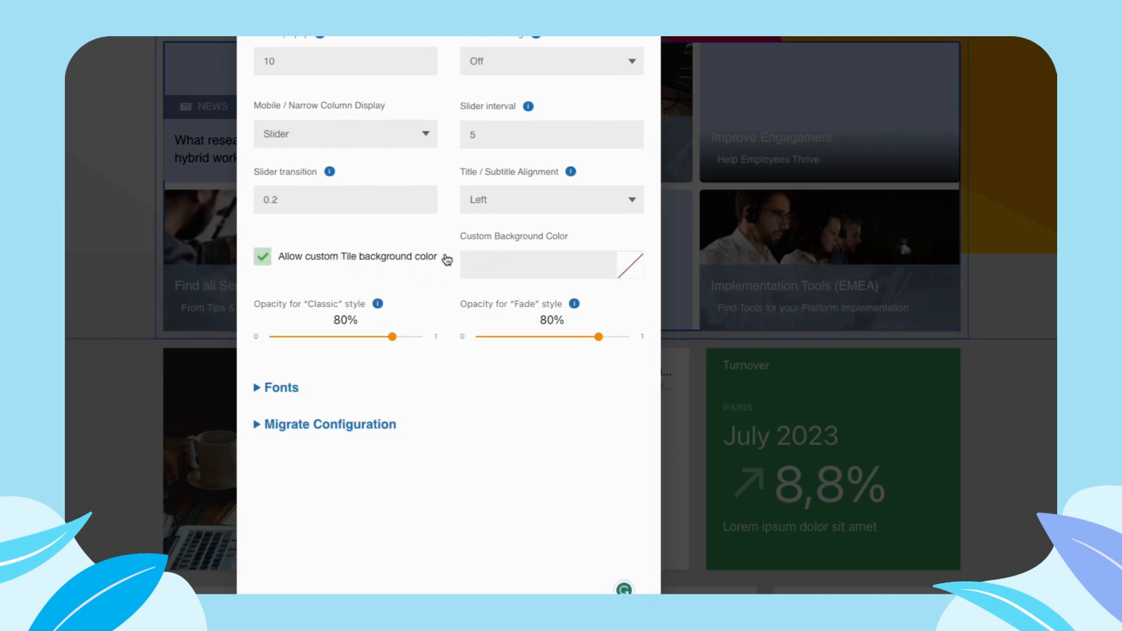
left_click(380, 261)
left_click(313, 255)
type("ffffff")
mouse_move(392, 339)
left_mouse_down()
mouse_move(288, 358)
mouse_move(428, 348)
mouse_move(379, 345)
mouse_move(394, 340)
left_mouse_up()
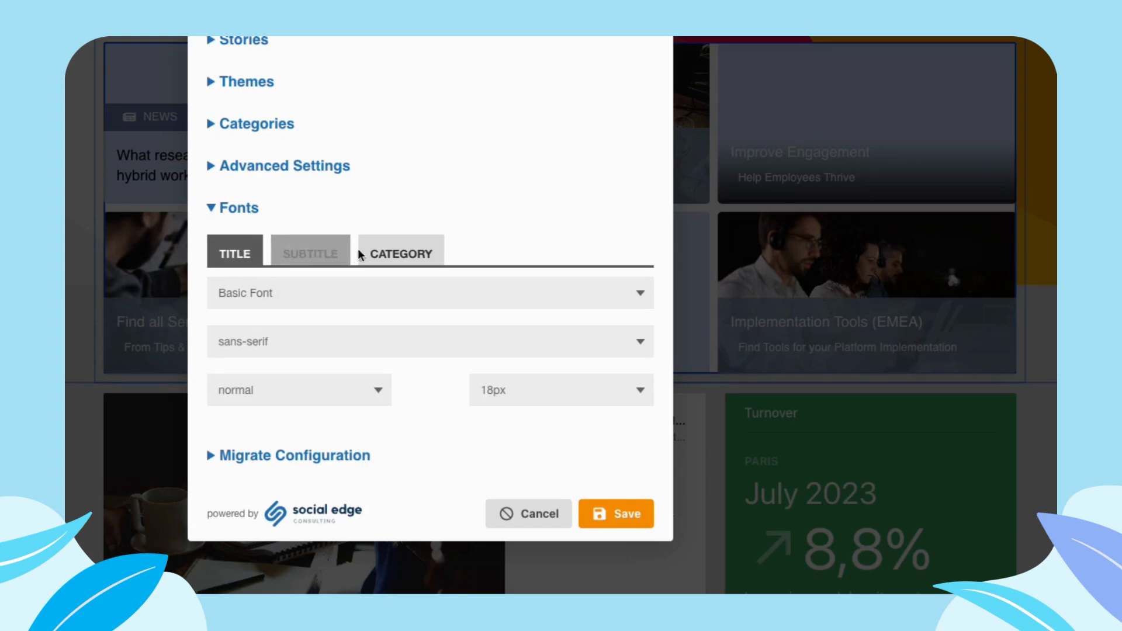
- Examine the title, subtitle and category font settings, including the title's font source and basic font choices
left_click(333, 255)
left_click(404, 251)
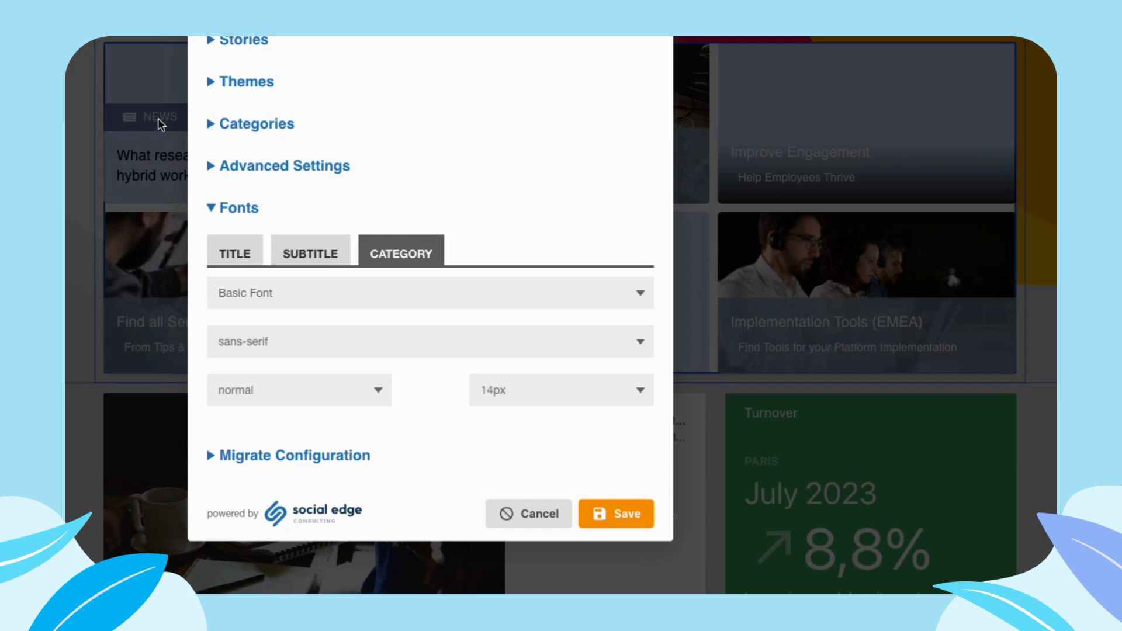
left_click(233, 252)
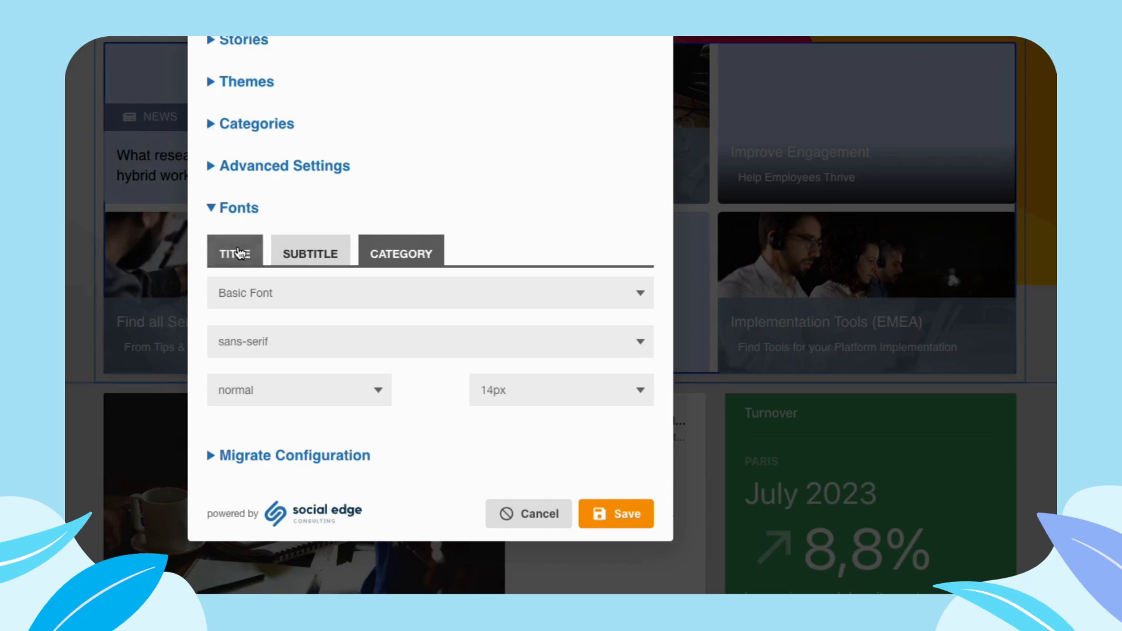
left_click(233, 293)
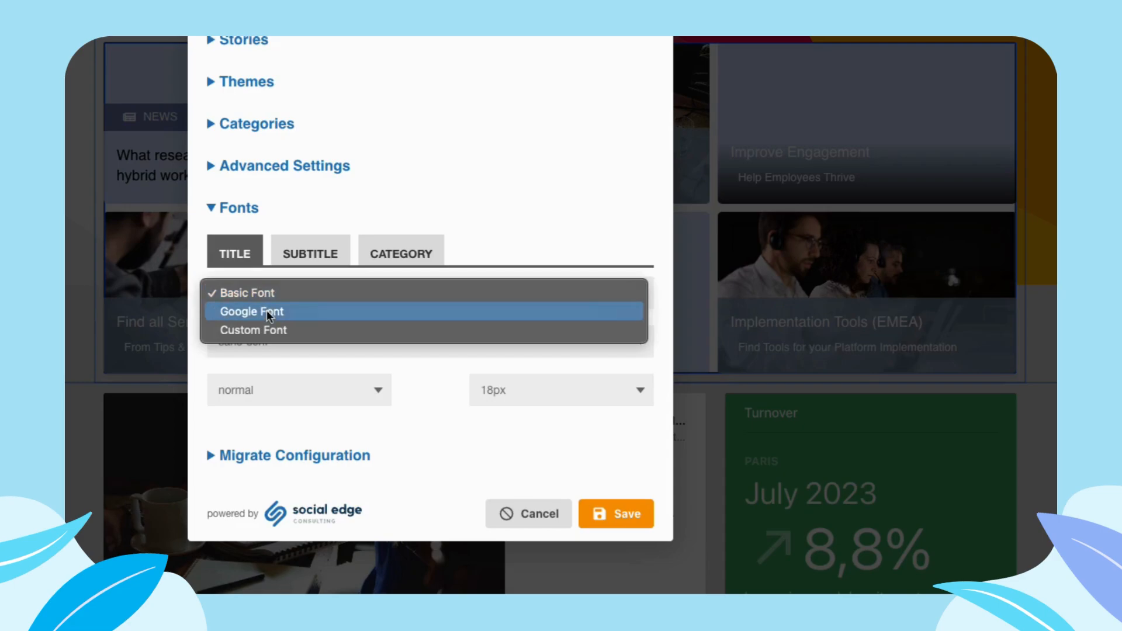
left_click(268, 289)
left_click(243, 336)
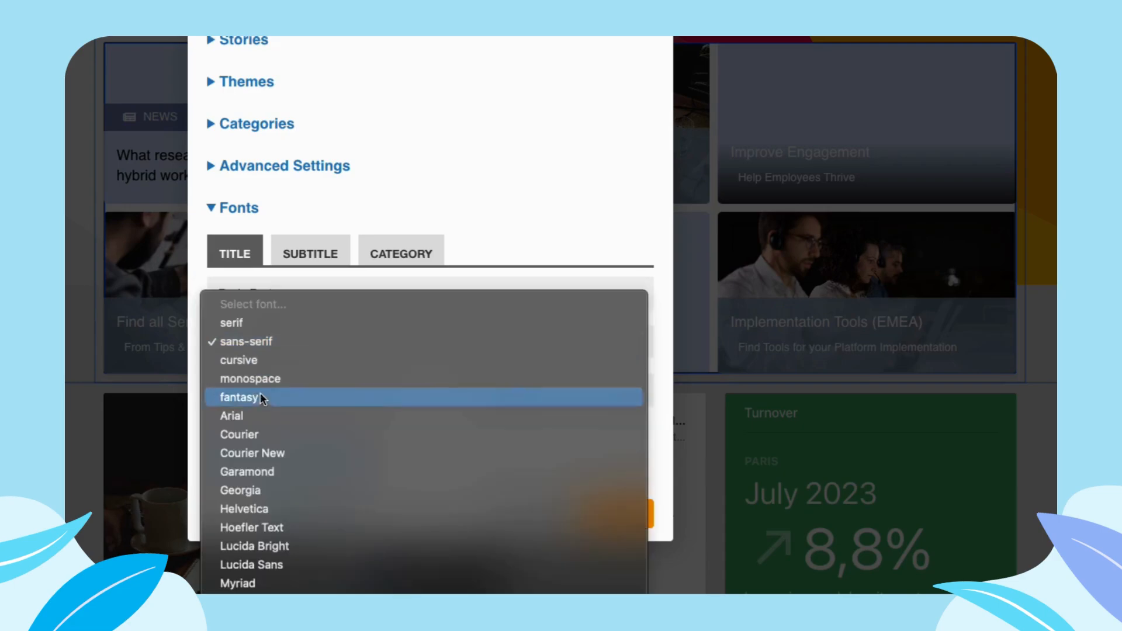
left_click(598, 218)
- Switch the title to Google Font, search for "sans s" and try an Encode Sans font
left_click(269, 296)
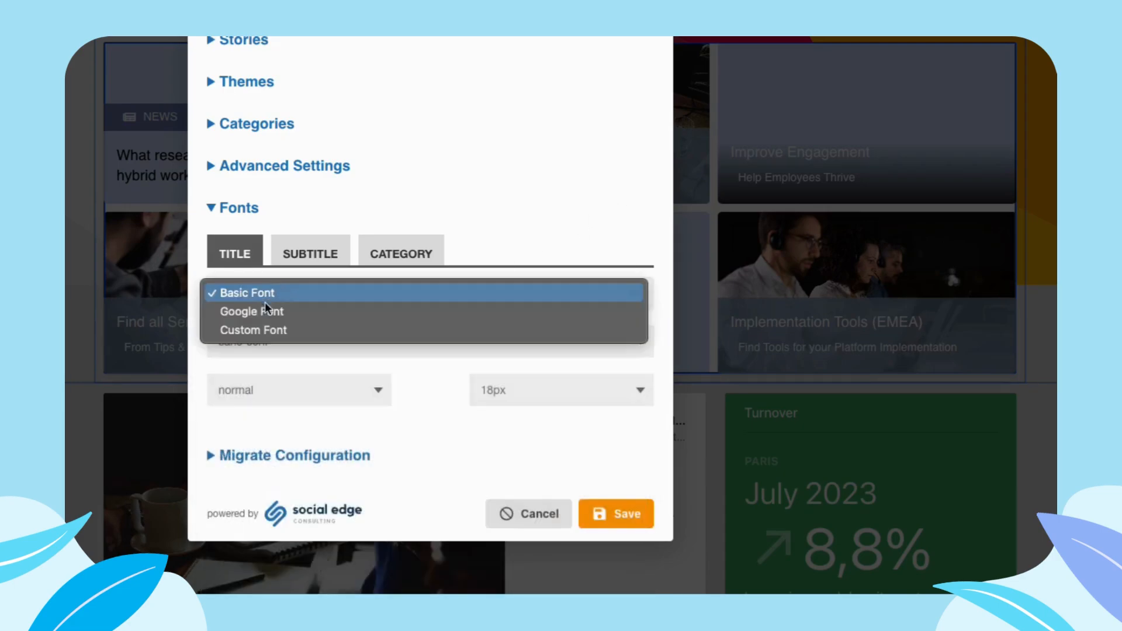
left_click(274, 308)
left_click(301, 345)
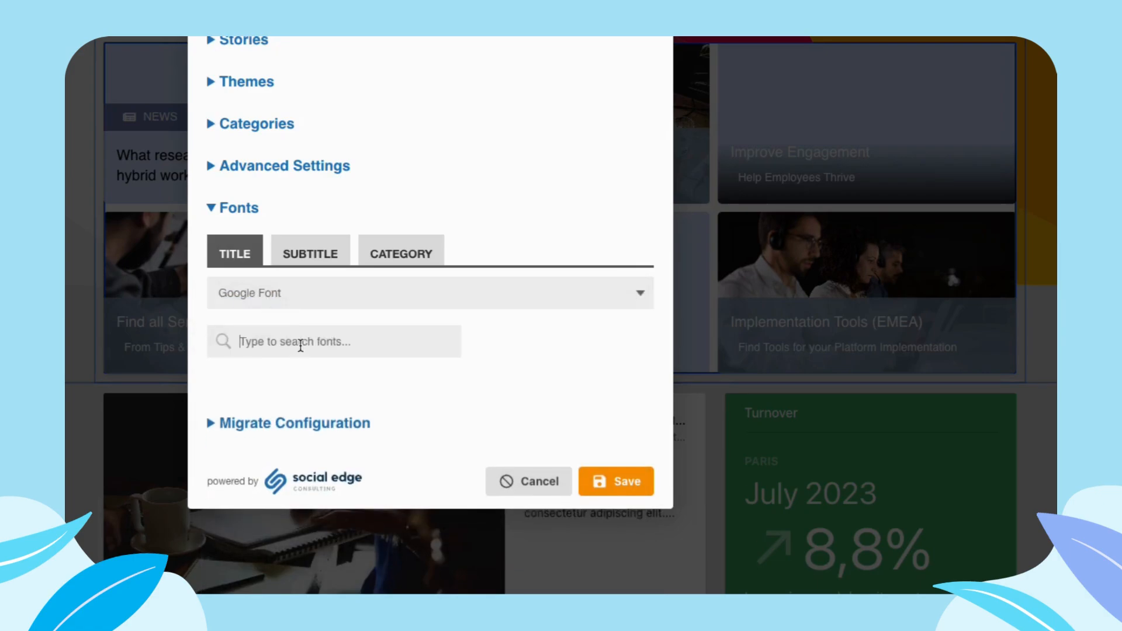
type("sans se")
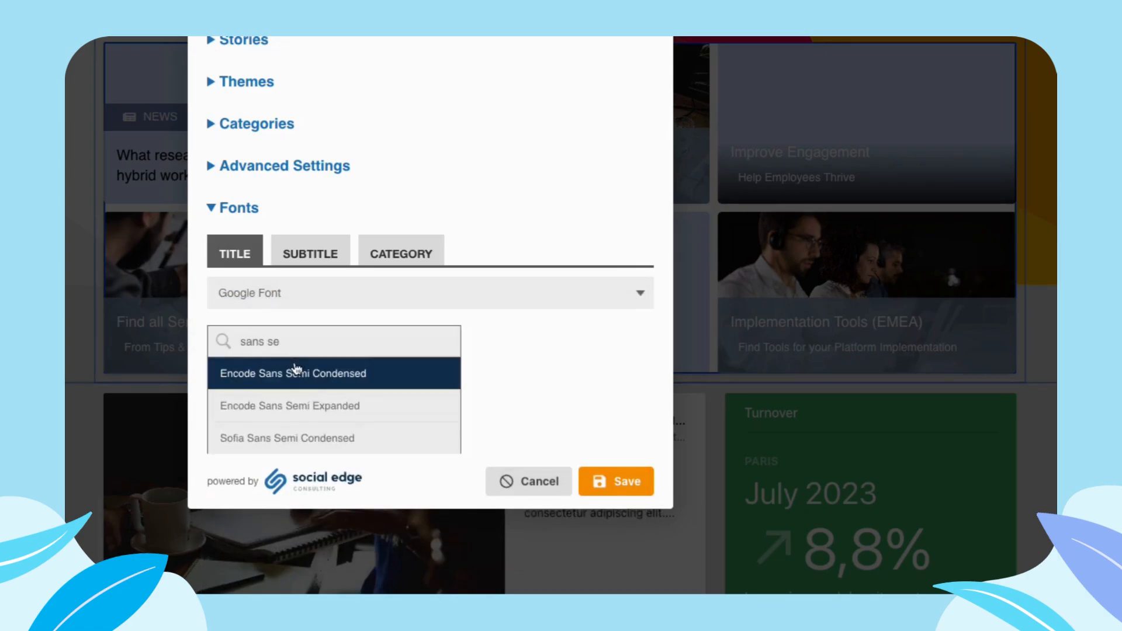
left_click(297, 373)
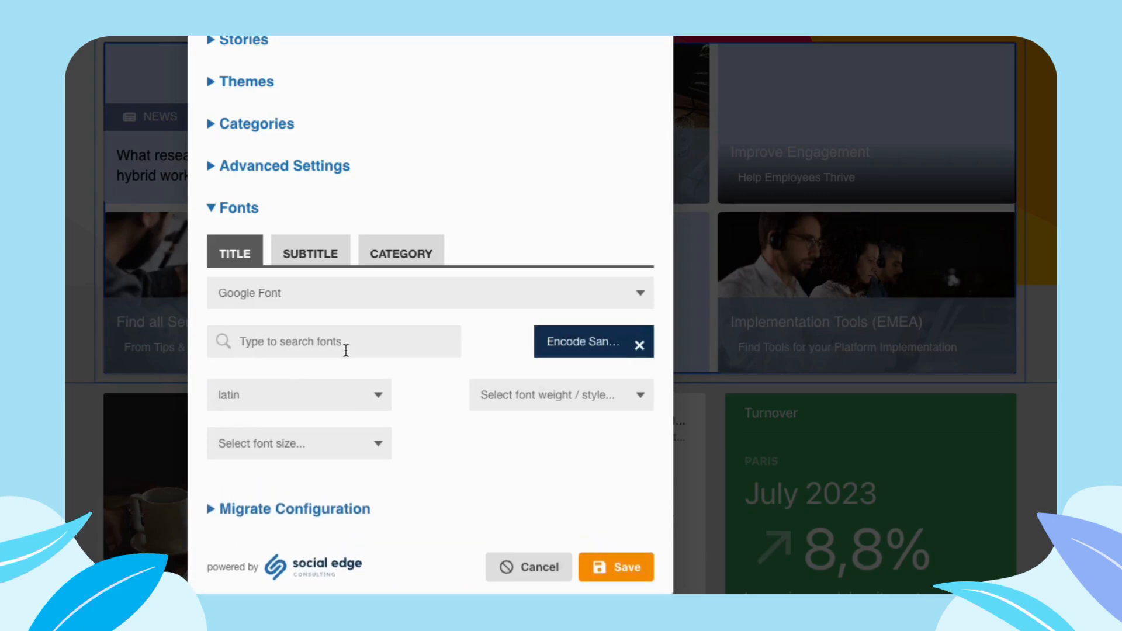
left_click(303, 394)
- Try the Custom Font source for the title with its font file fields, and return to Google Font
left_click(299, 308)
left_click(299, 307)
left_click(279, 316)
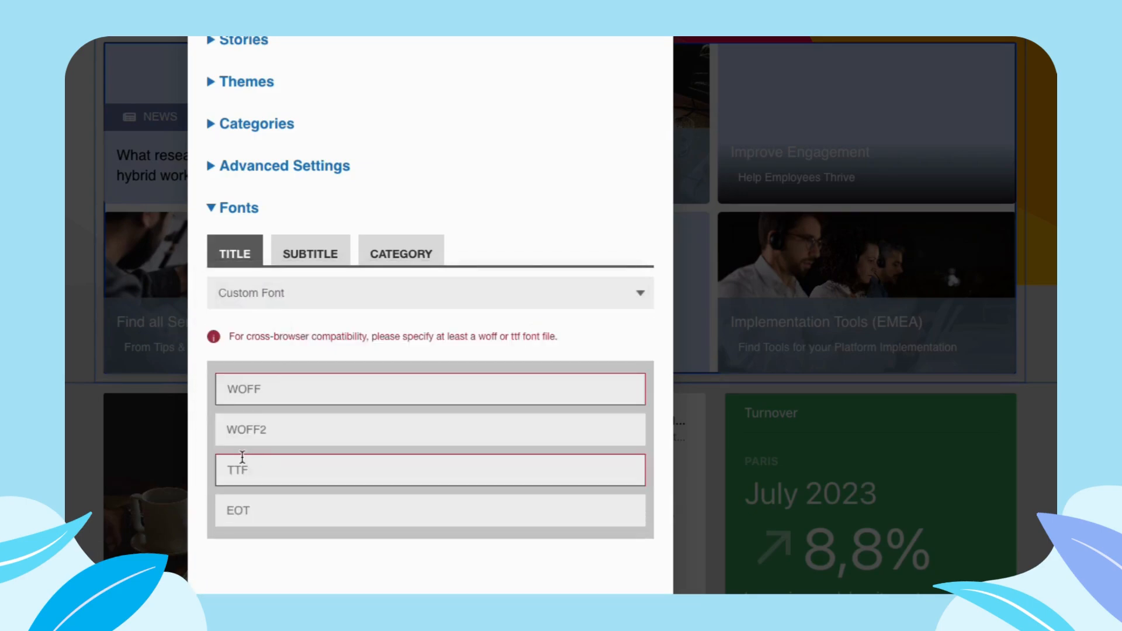
left_click(269, 291)
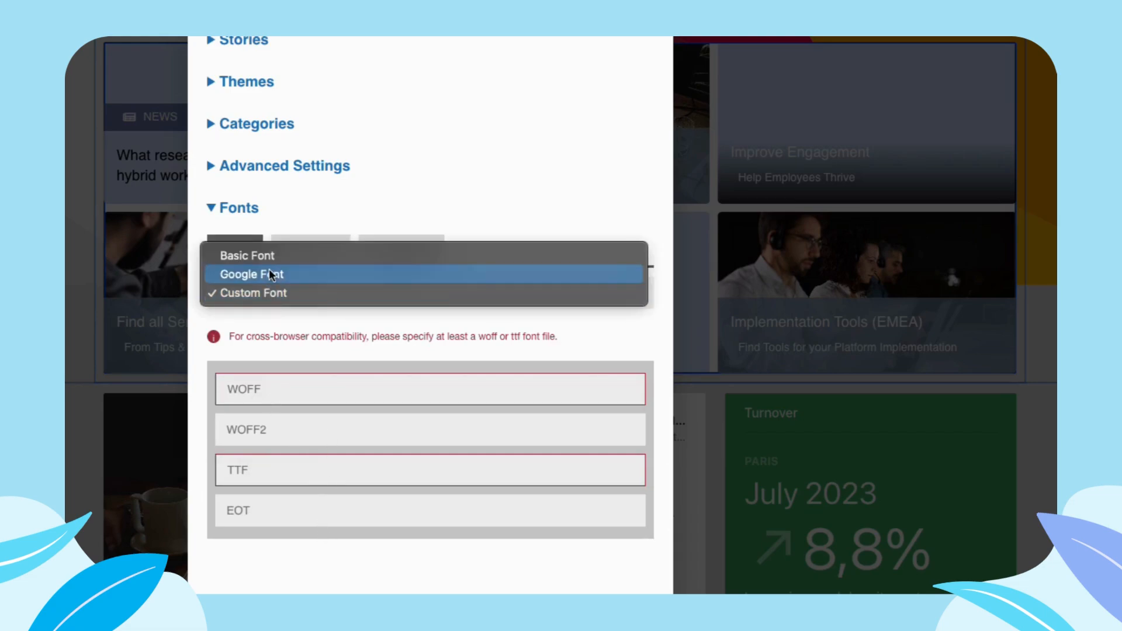
left_click(272, 270)
- Set the title to the sans-serif Basic Font with normal style and choose a font size
left_click(303, 301)
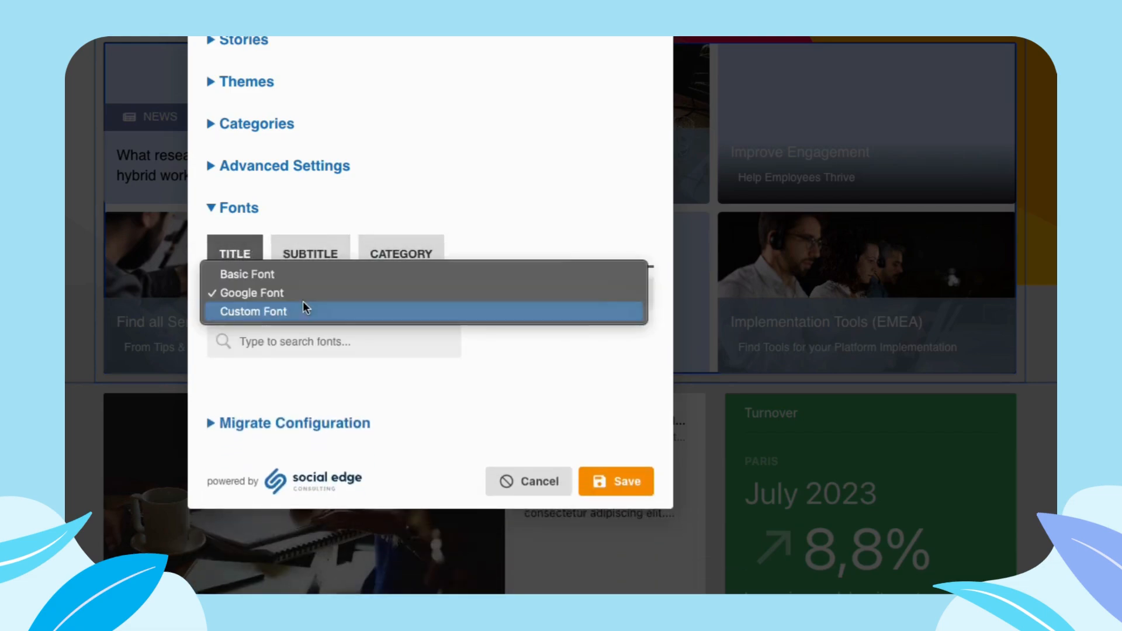
left_click(286, 275)
left_click(244, 346)
left_click(251, 378)
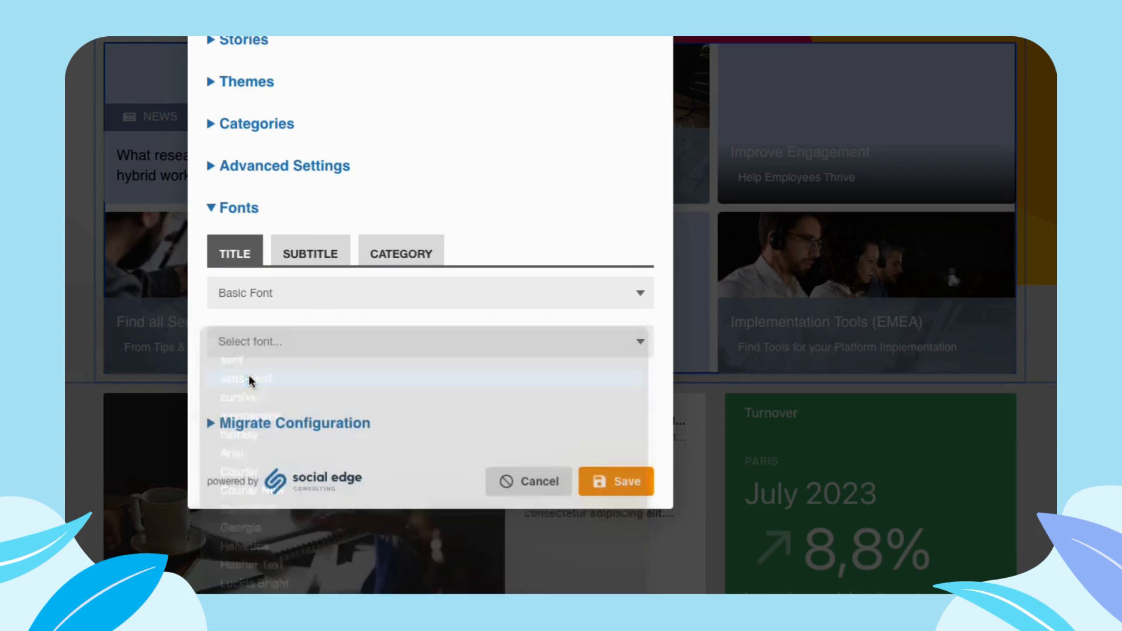
left_click(237, 386)
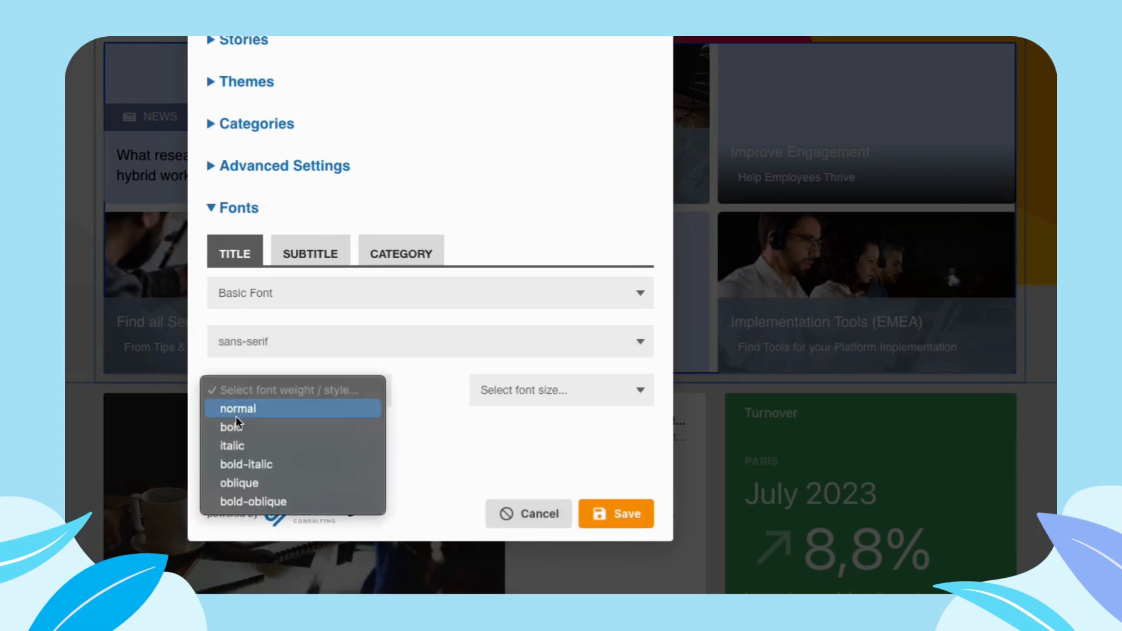
left_click(236, 411)
left_click(570, 405)
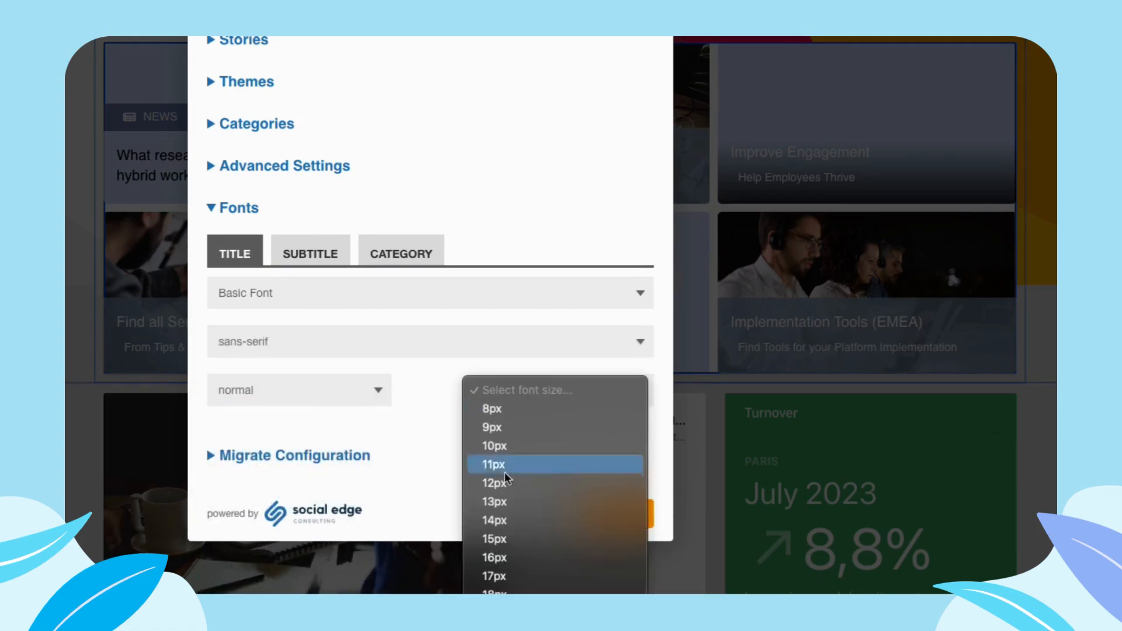
left_click(504, 470)
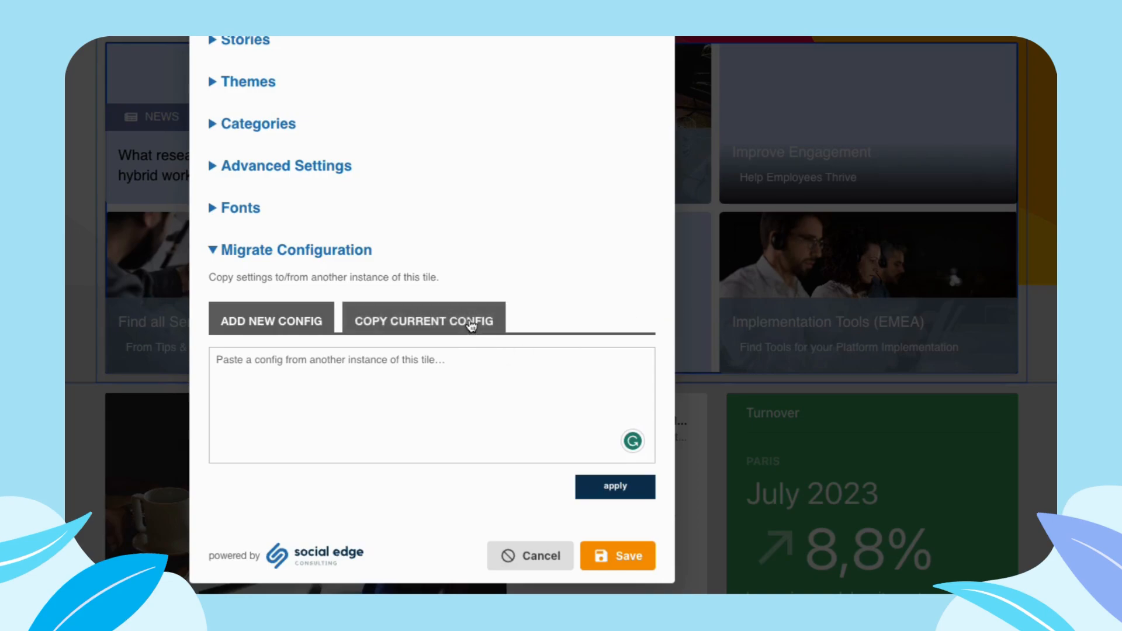
- Copy the widget's current configuration, paste it as a new configuration and apply it
left_click(471, 323)
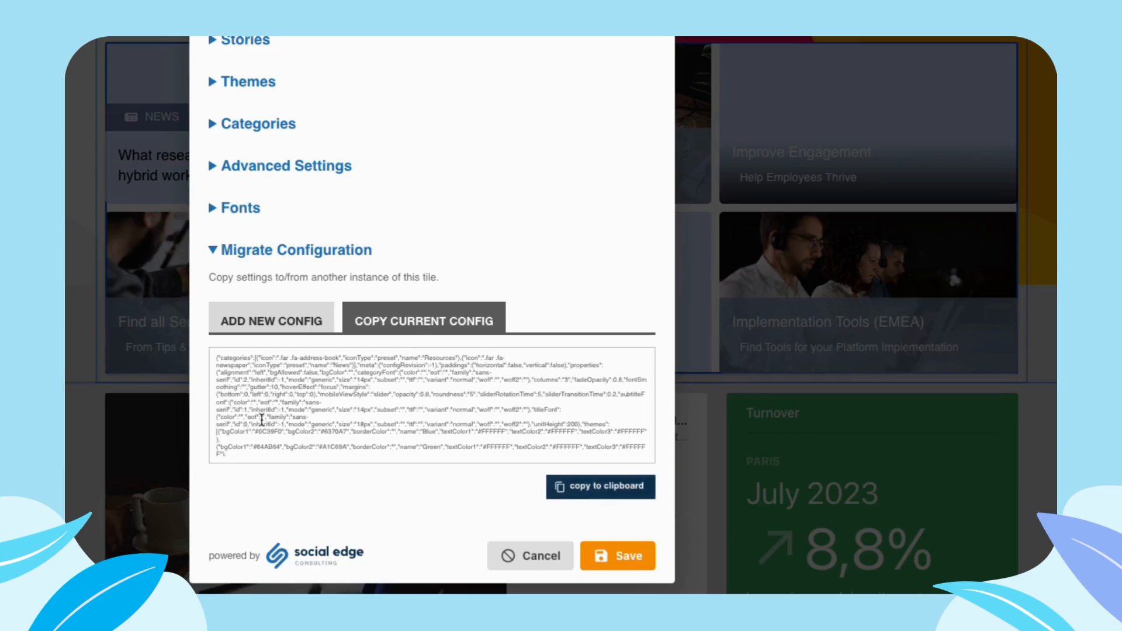
left_click(275, 321)
left_click(233, 358)
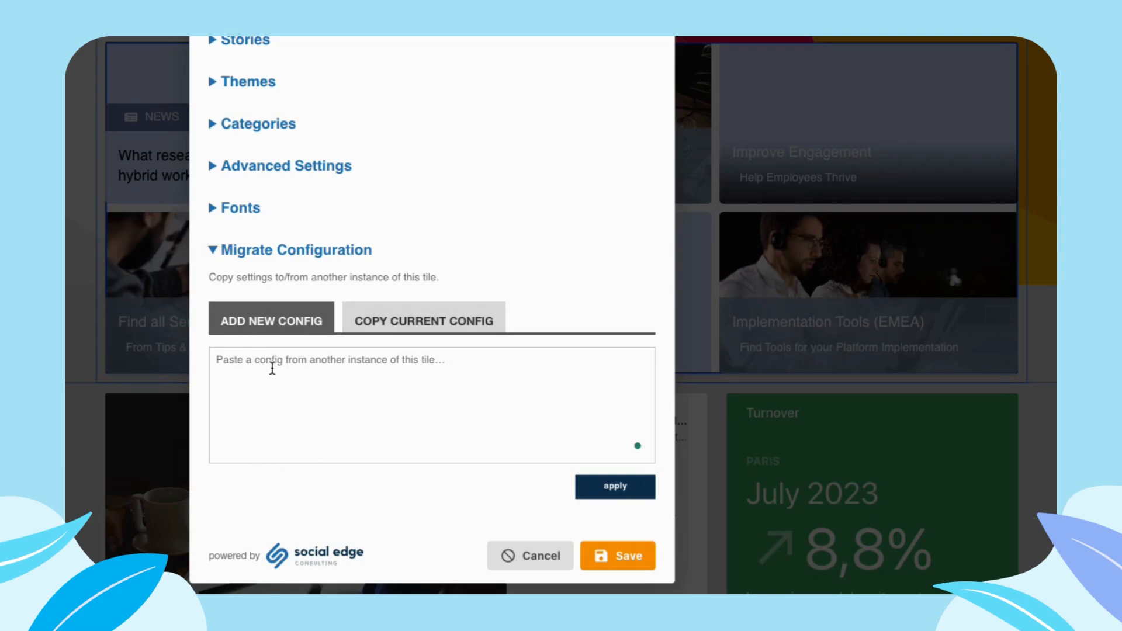
key("ctrl+v")
left_click(624, 500)
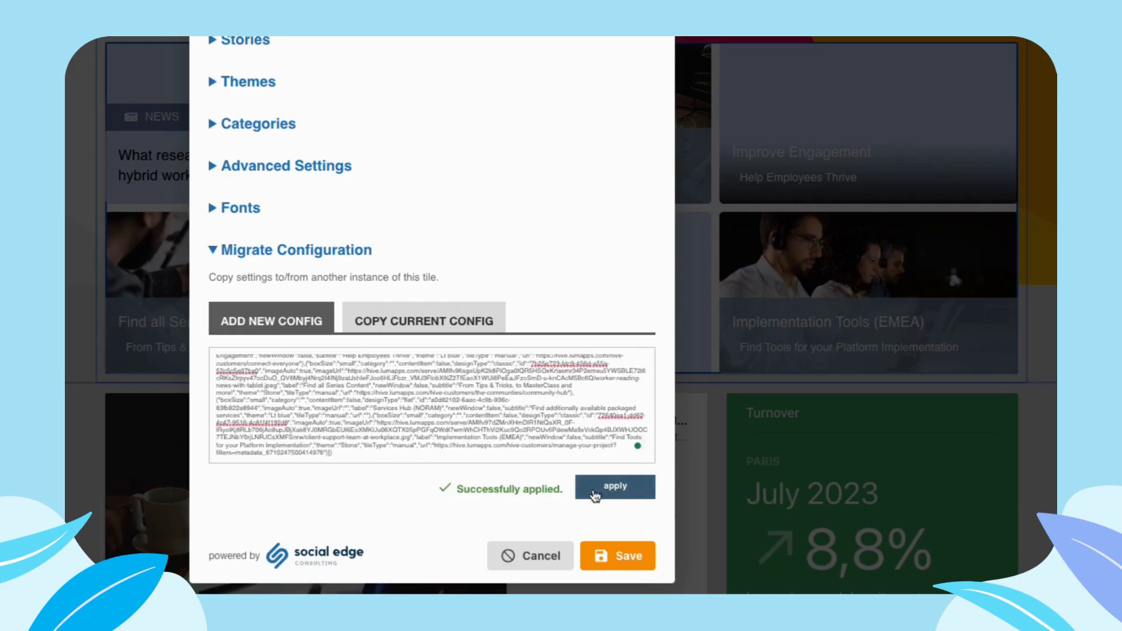